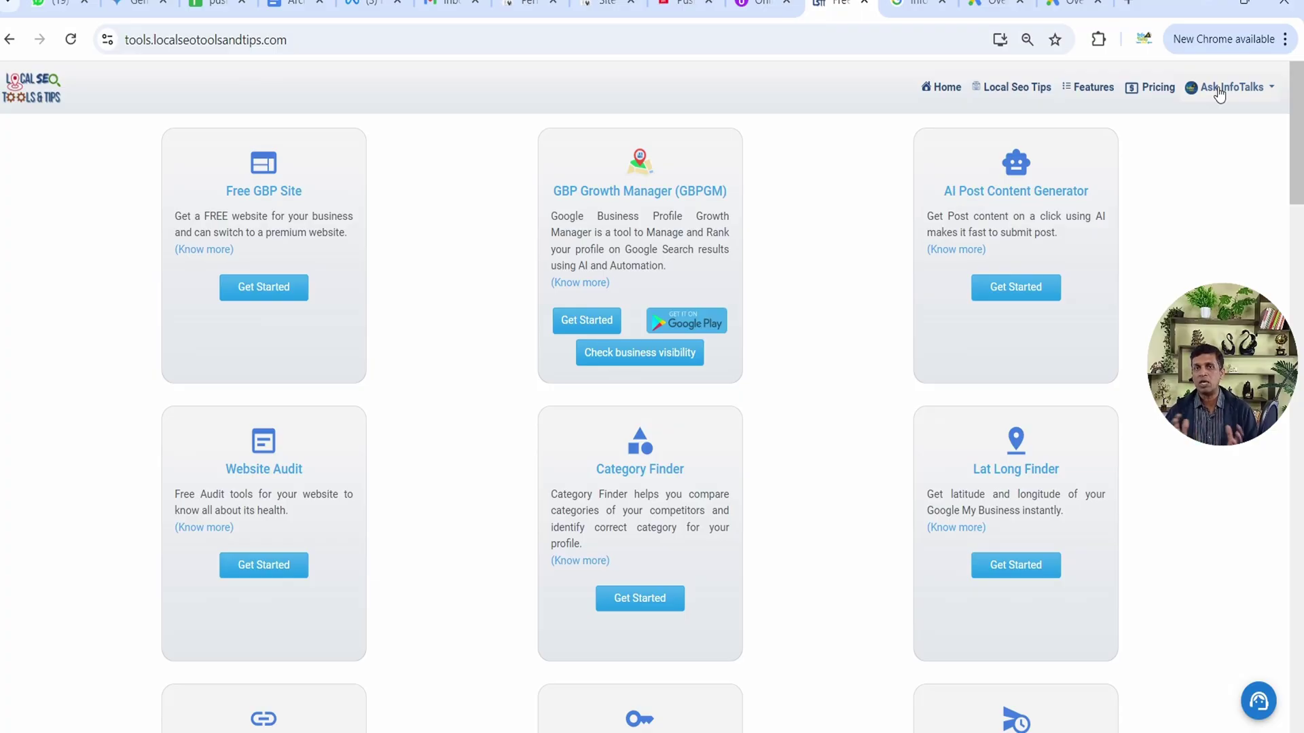
# Open the pricing page and compare the annual plan prices in INR and USD, focusing on the Individual and Agency plans.
pyautogui.click(1146, 93)
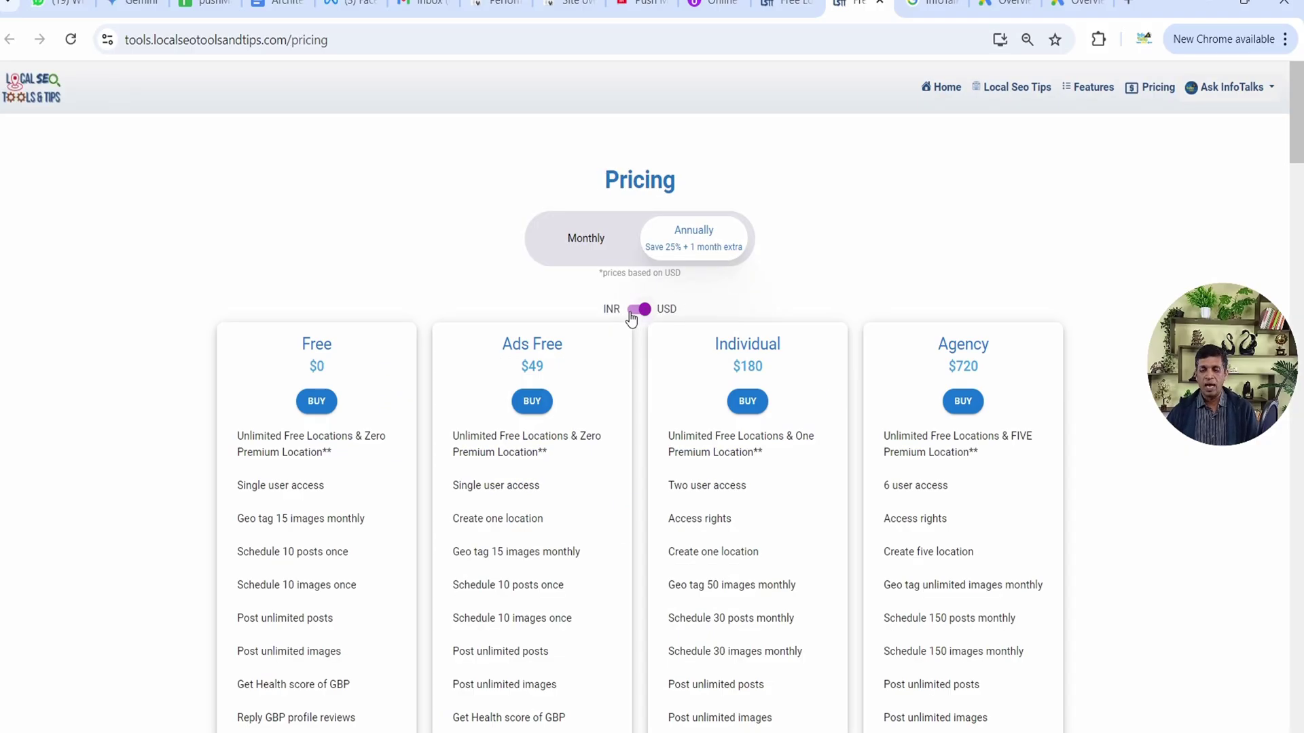
pyautogui.click(632, 313)
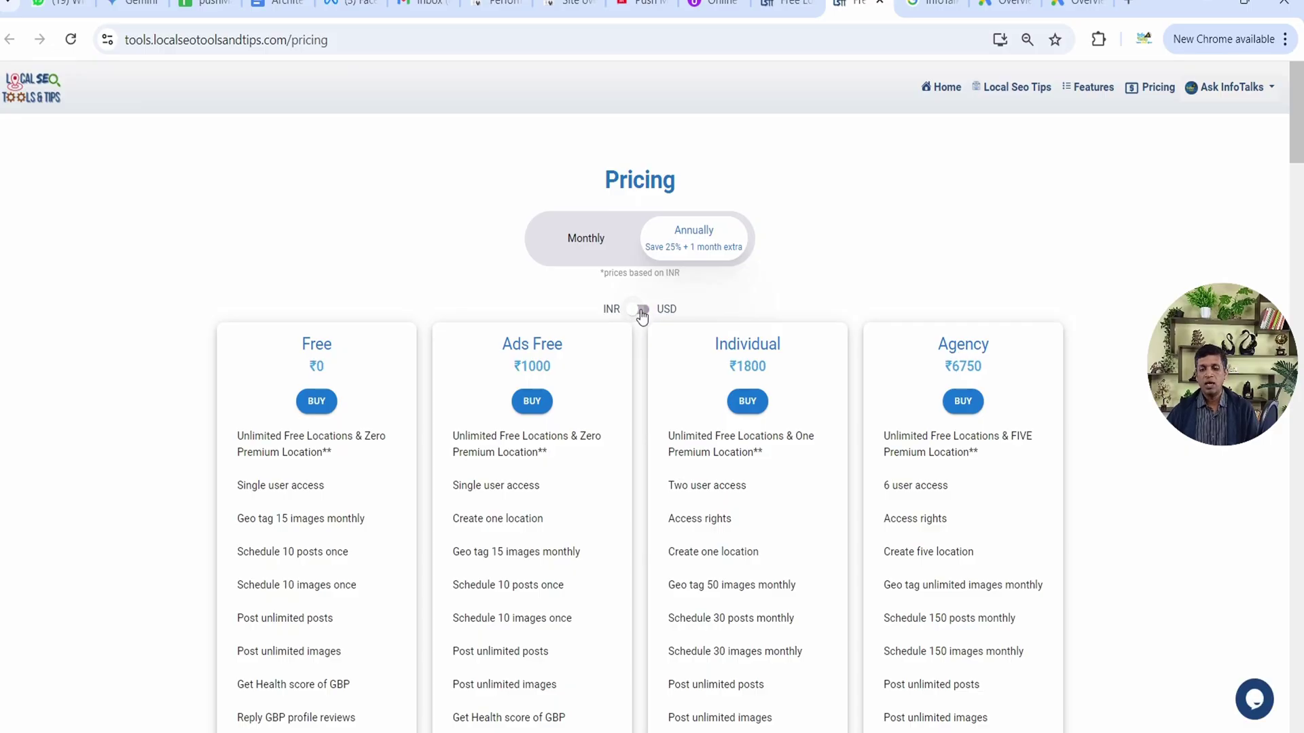
pyautogui.click(642, 314)
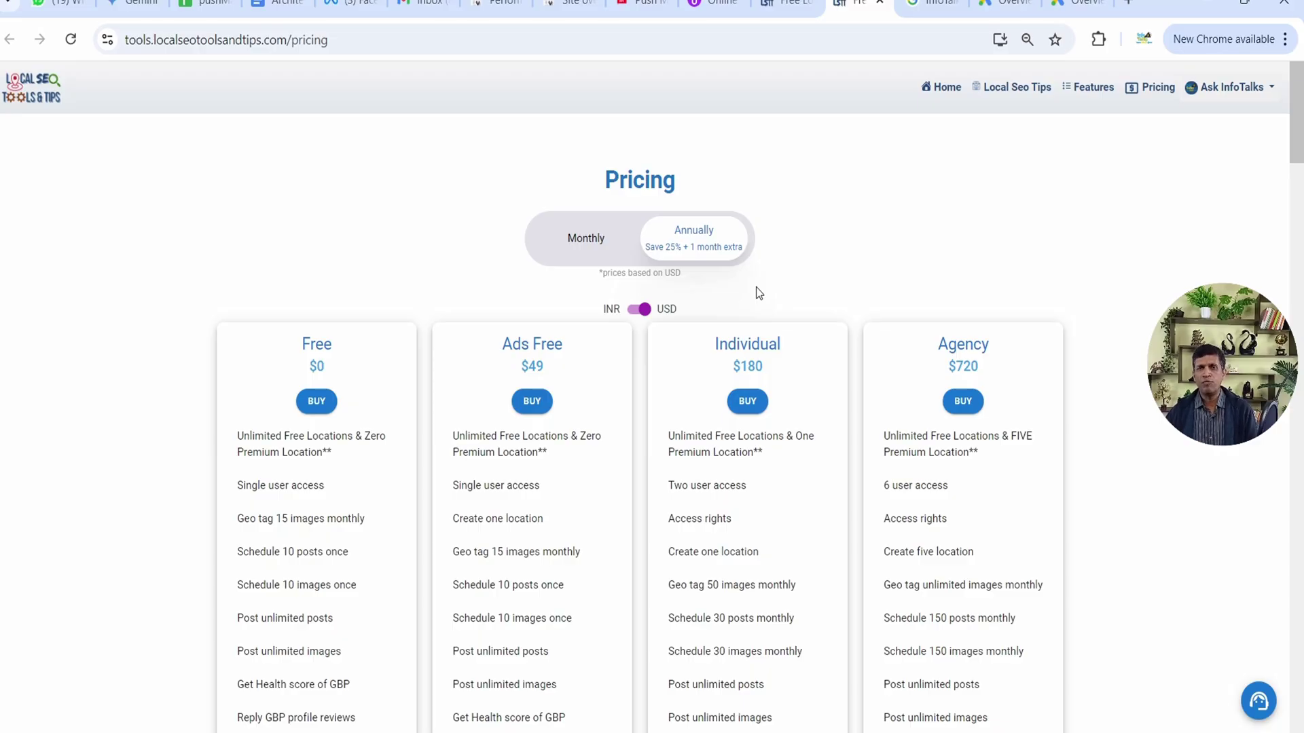
pyautogui.doubleClick(751, 347)
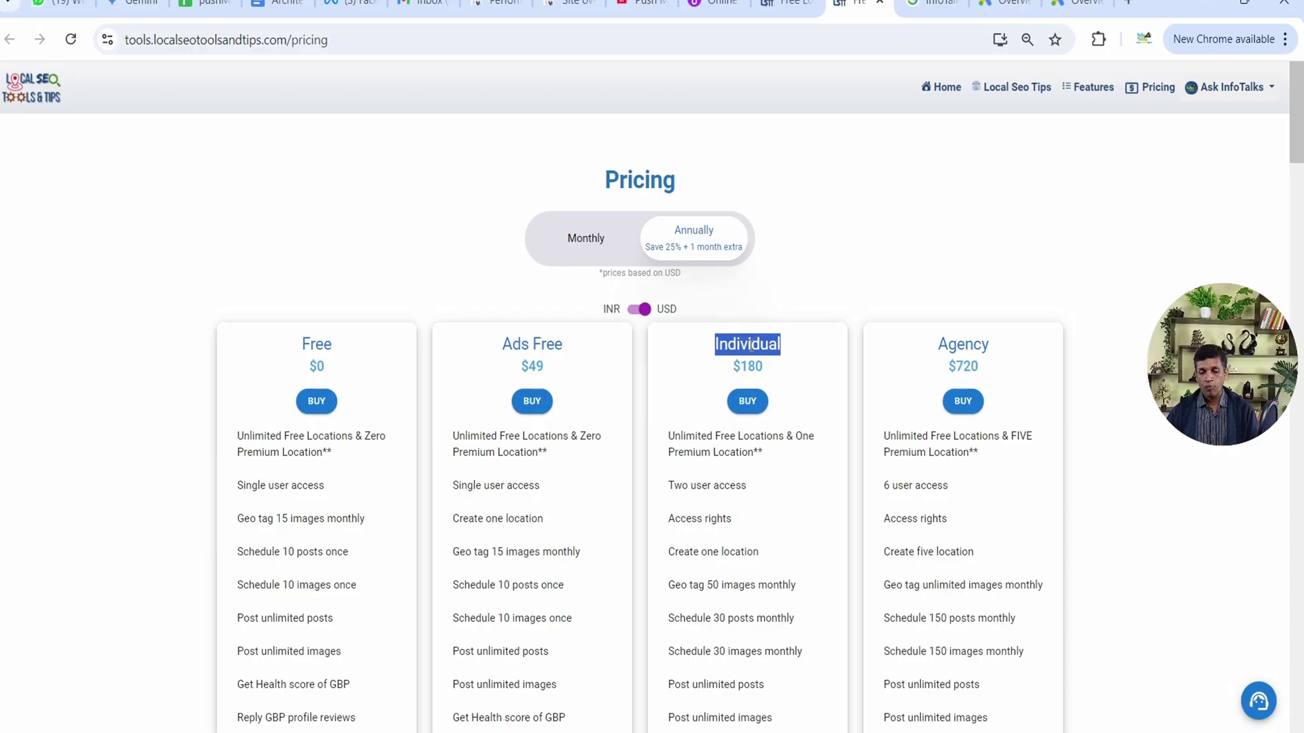
pyautogui.click(971, 343)
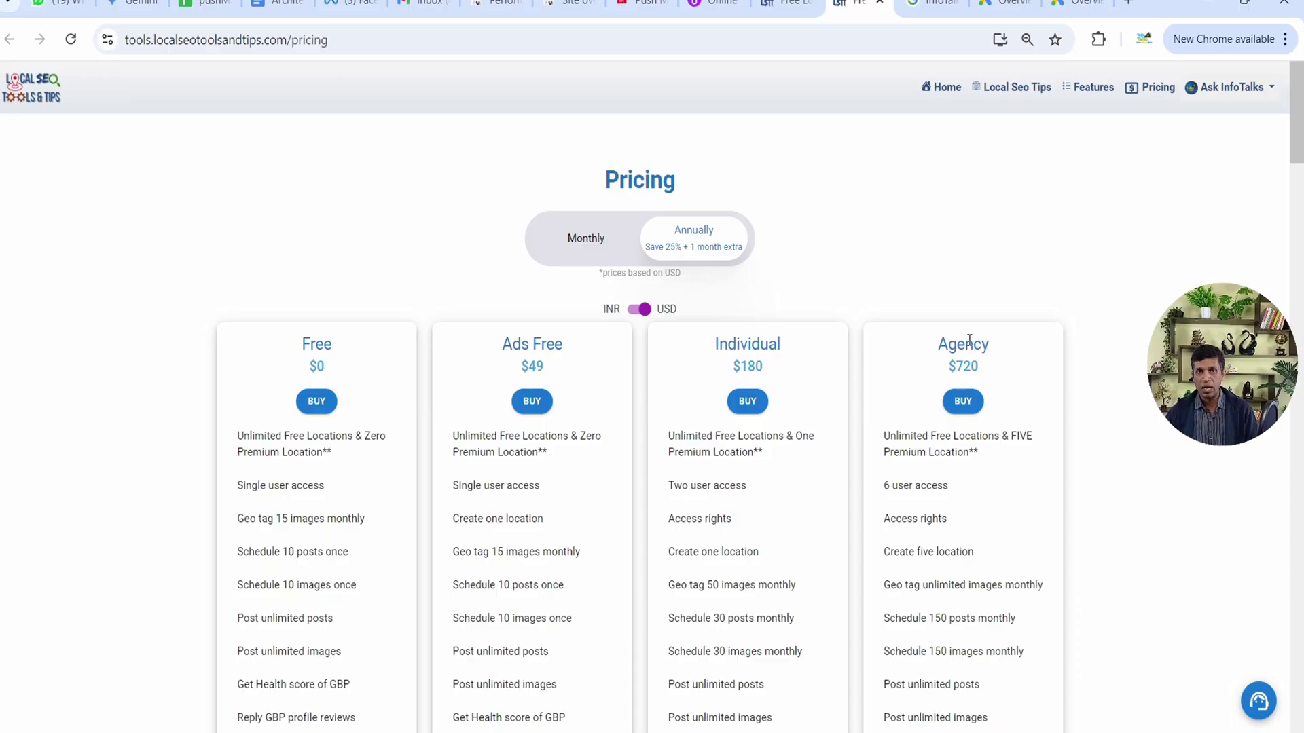
# Examine the add-on offers beneath the pricing plans, especially the Setup Profiles price per location.
pyautogui.scroll(-15, 970, 340)
pyautogui.scroll(-3, 970, 341)
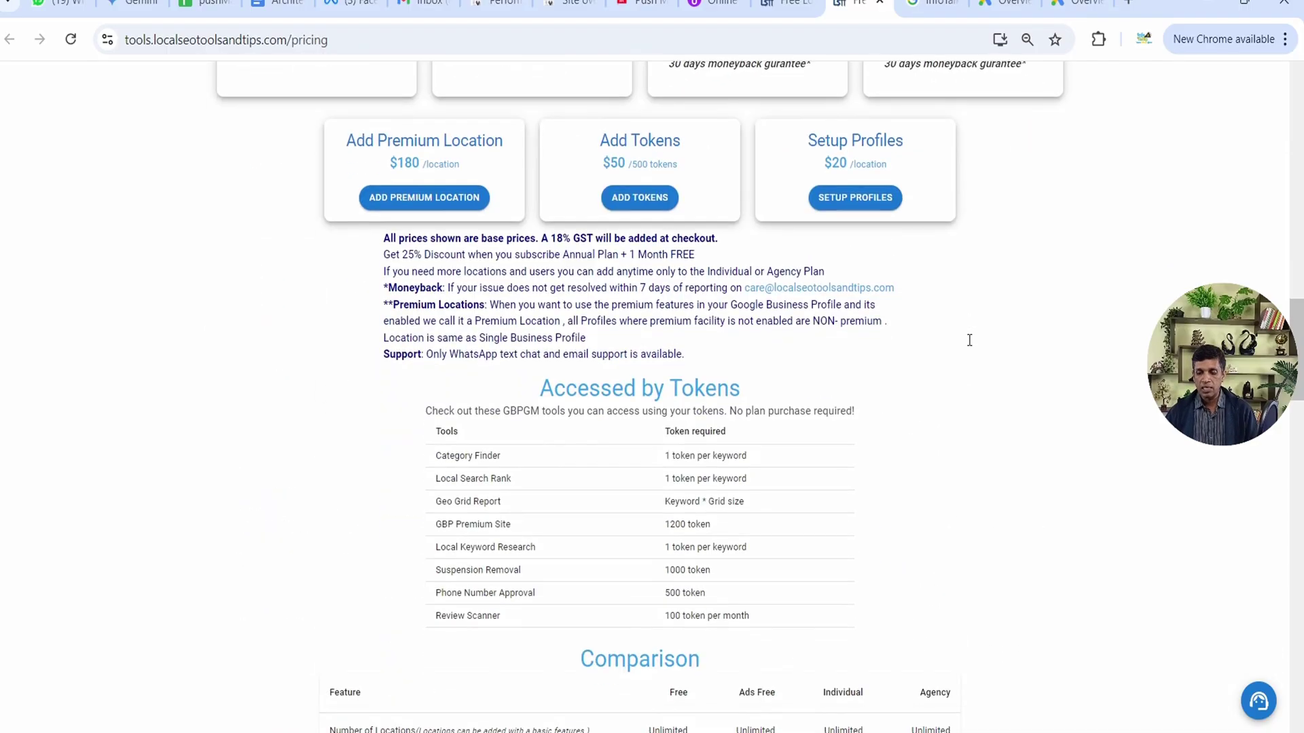
pyautogui.moveTo(808, 141); pyautogui.dragTo(908, 146)
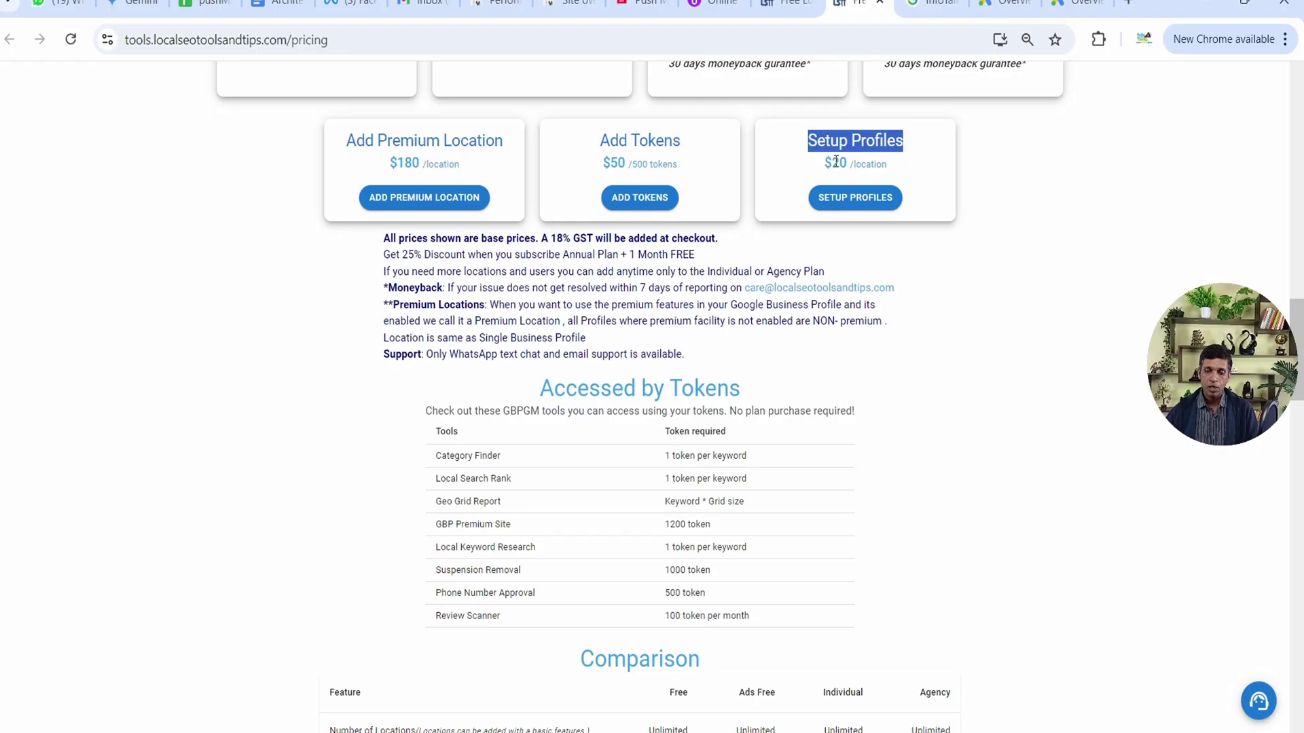
pyautogui.scroll(10, 823, 272)
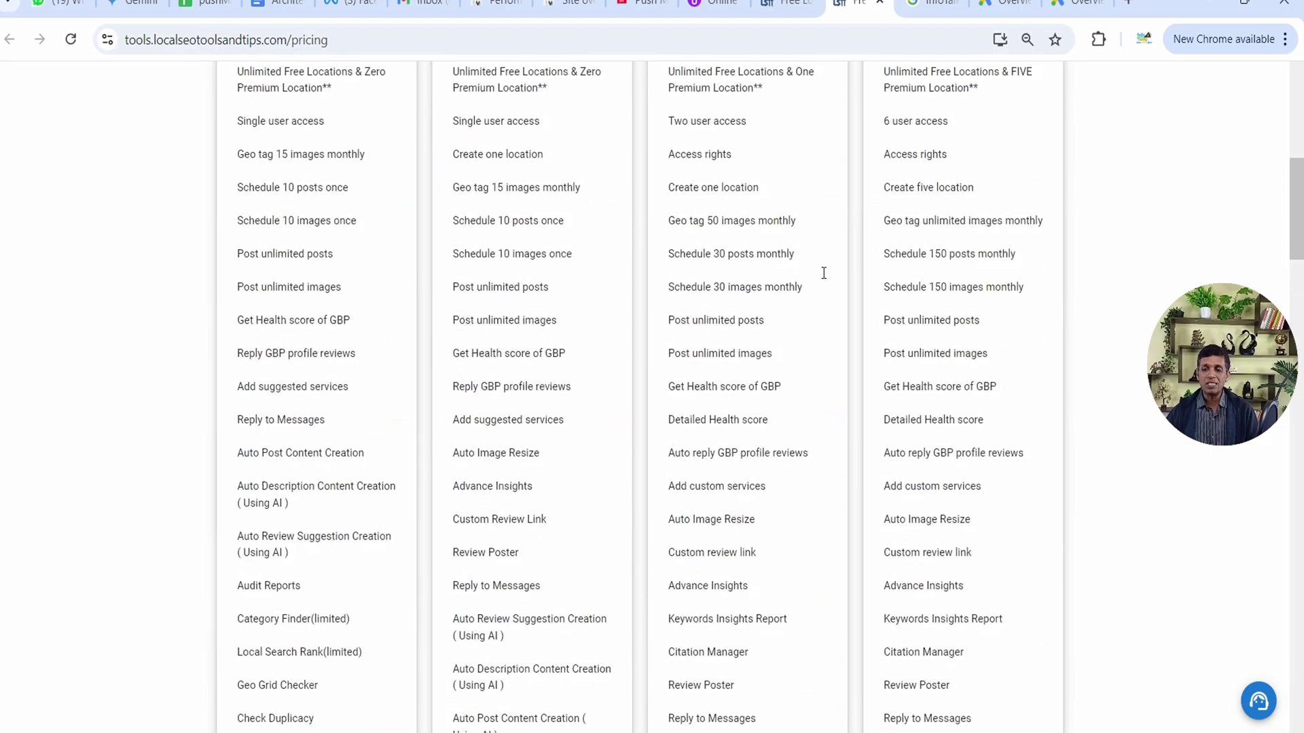
pyautogui.scroll(5, 823, 272)
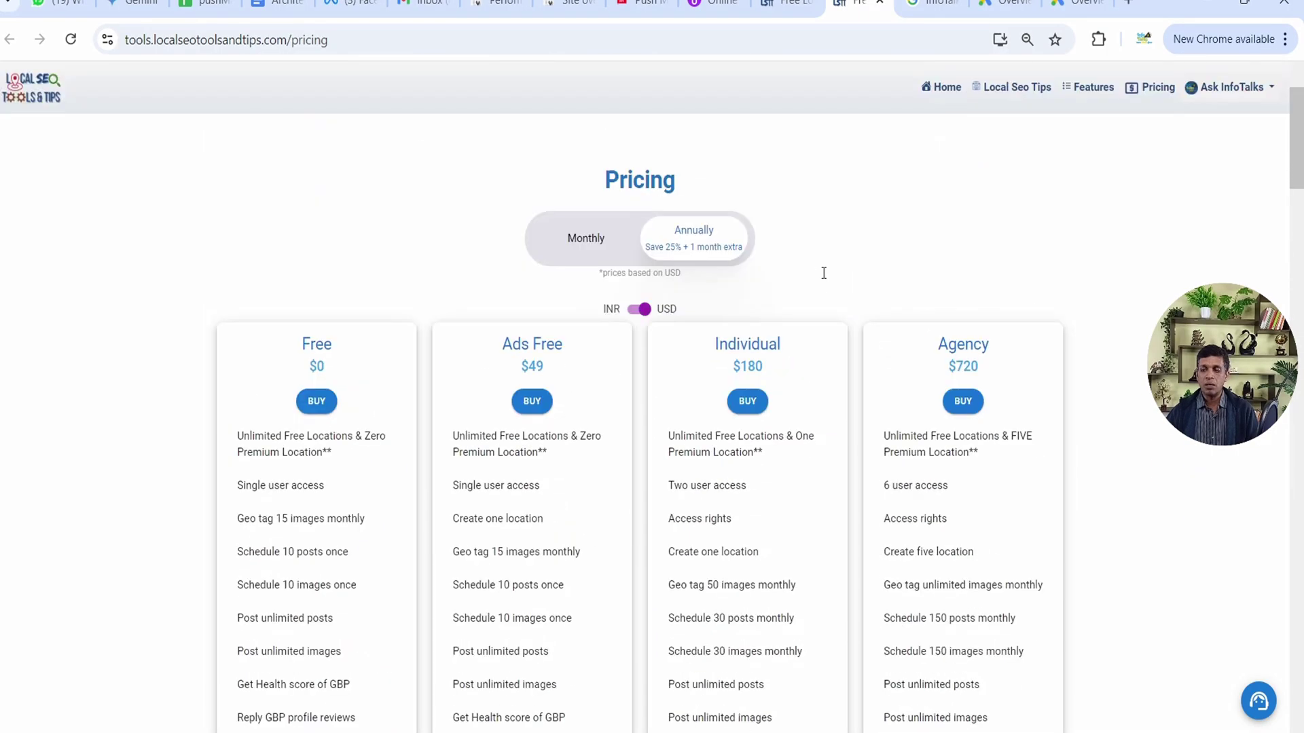
# Open the InfoTalks business profile in GBP Growth Manager and dismiss the rating request.
pyautogui.click(931, 90)
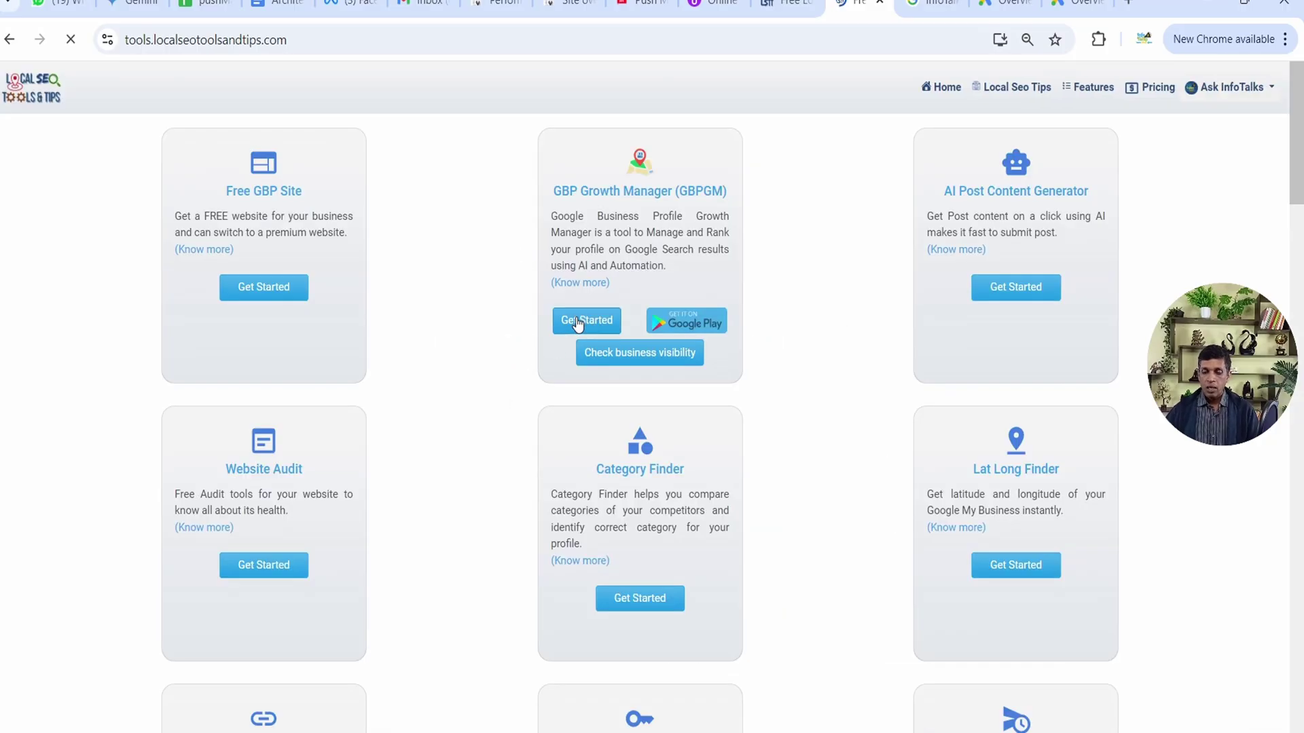
pyautogui.click(577, 323)
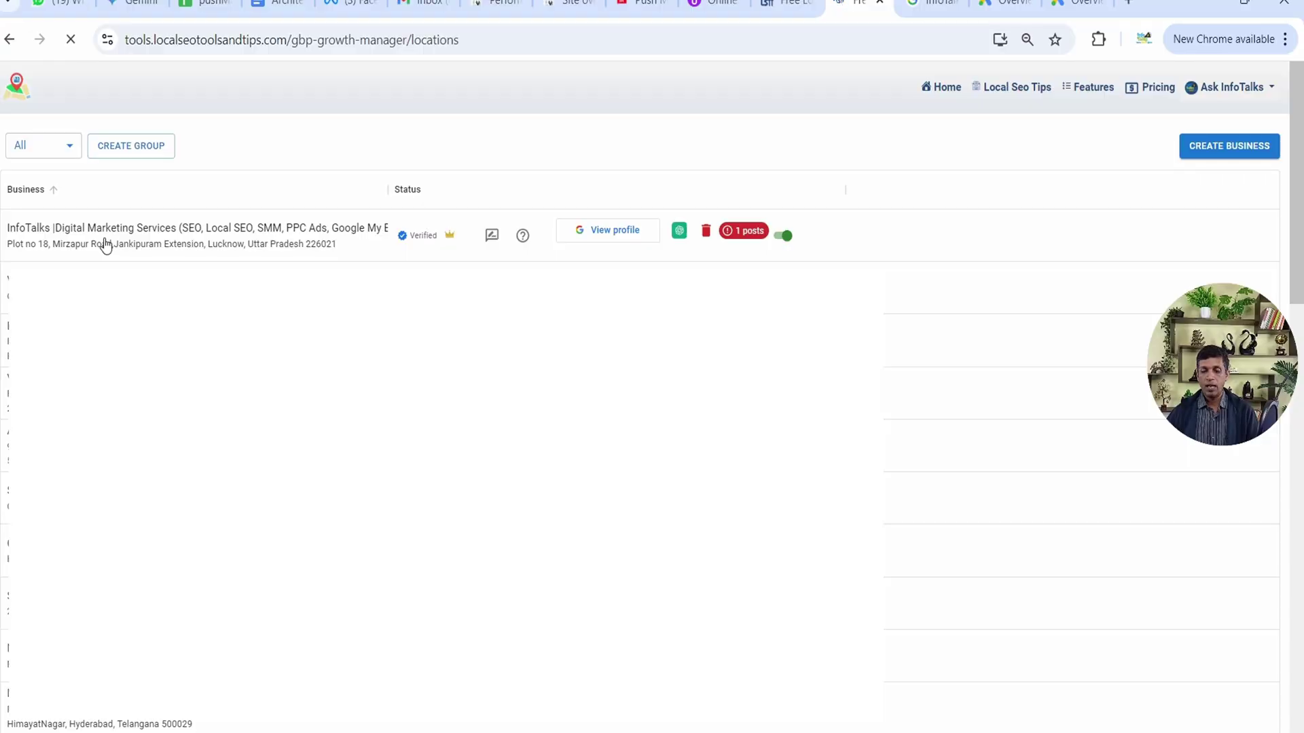
pyautogui.click(105, 246)
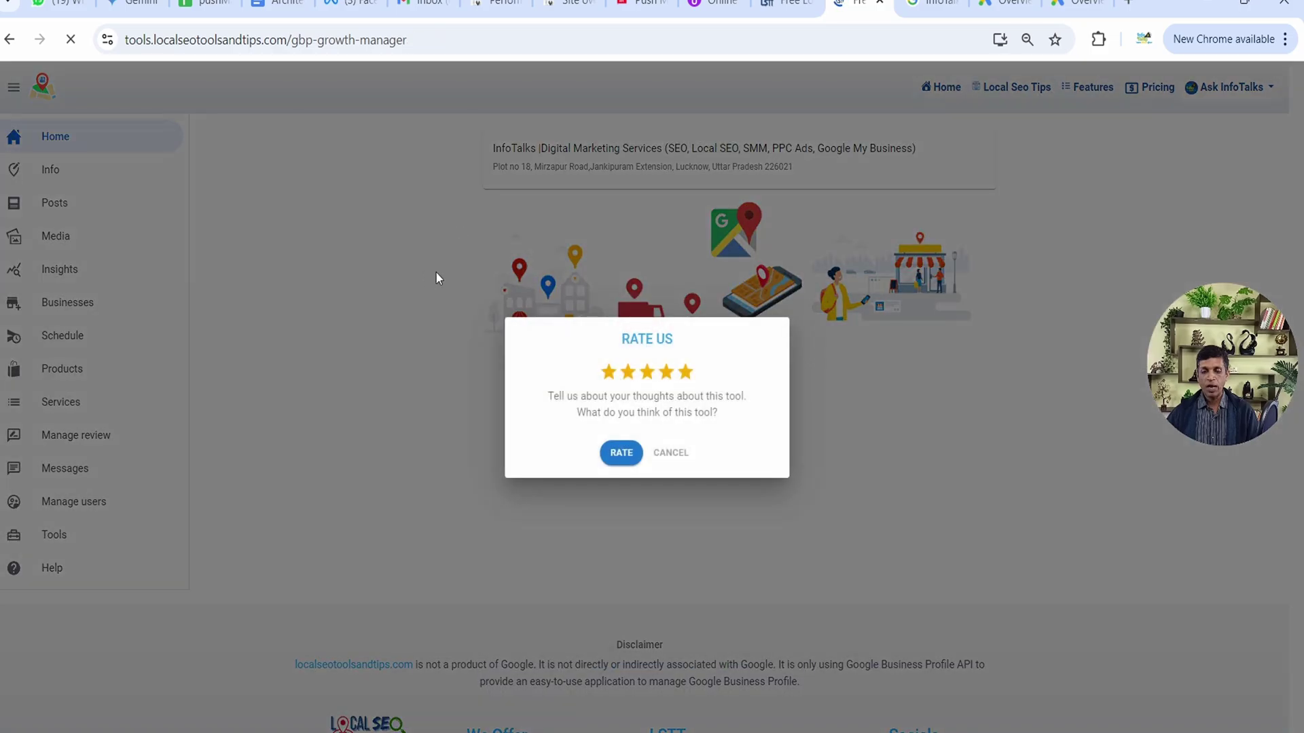
pyautogui.click(676, 454)
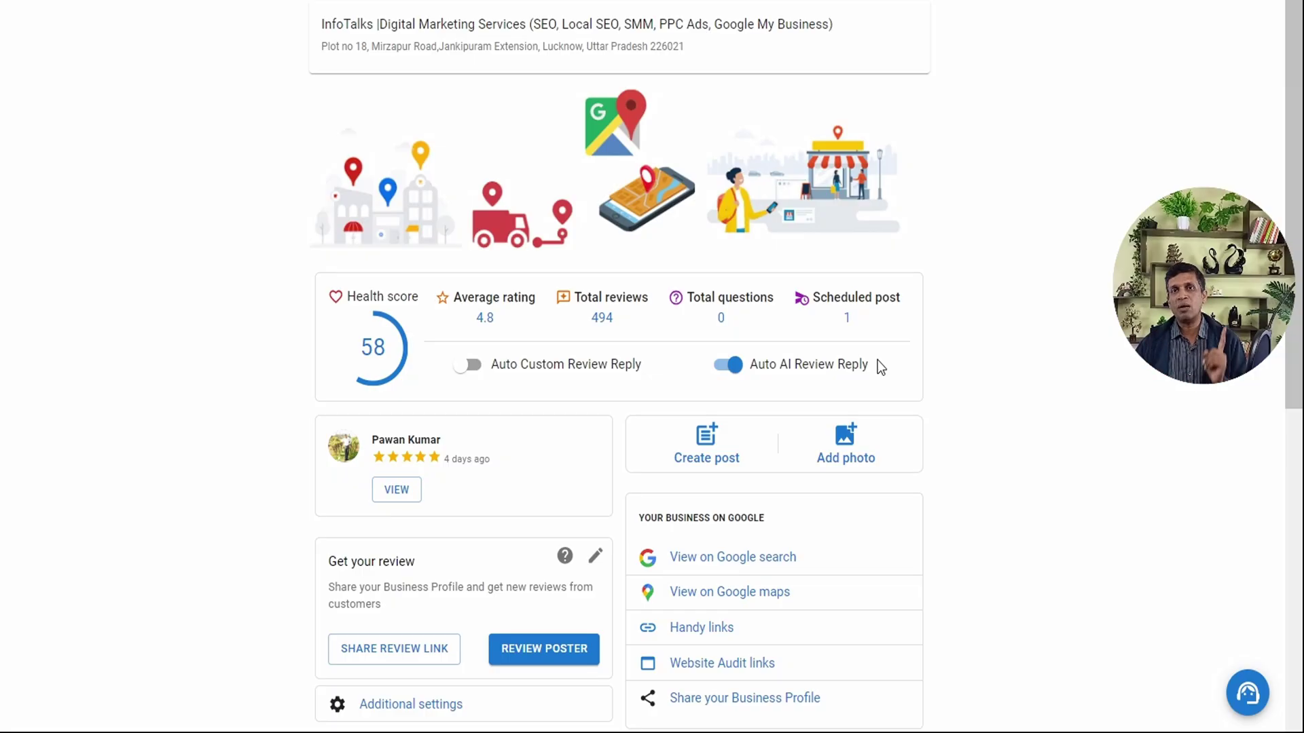
# View the custom link form for Get your review and close it without saving.
pyautogui.scroll(-3, 883, 367)
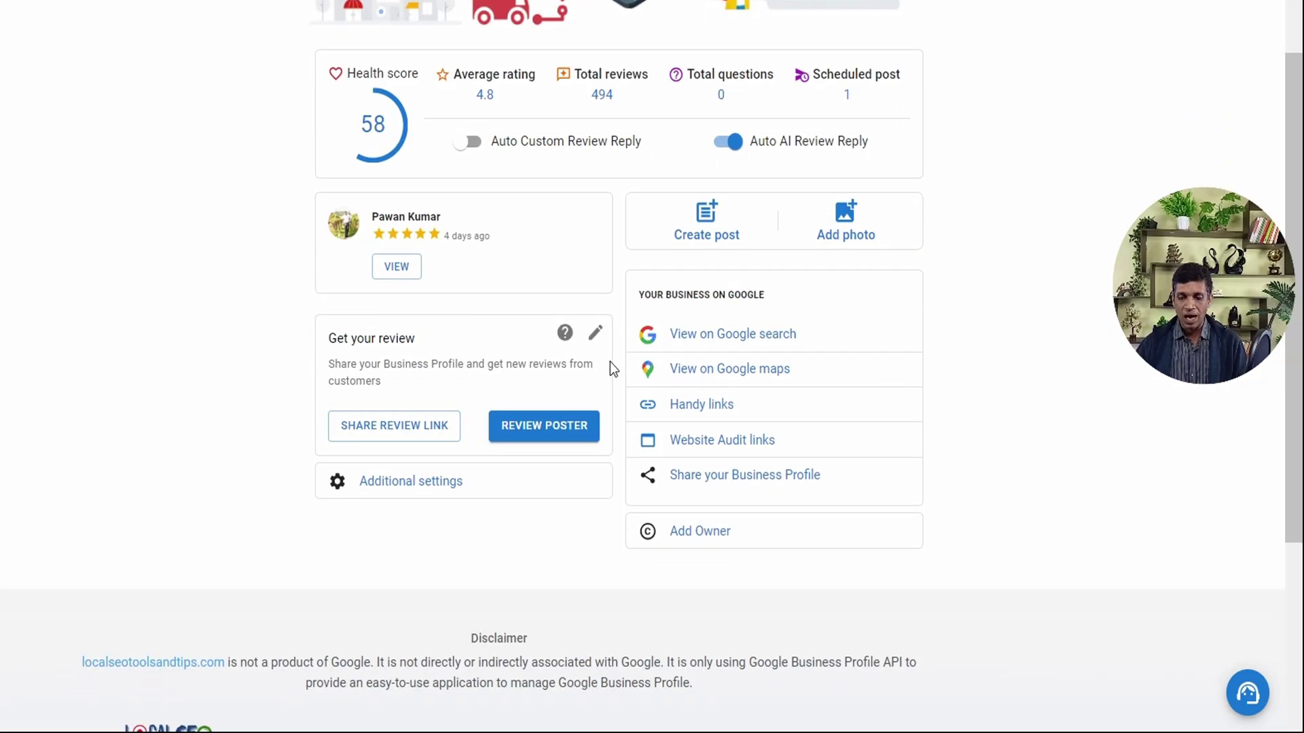
pyautogui.moveTo(329, 338); pyautogui.dragTo(417, 339)
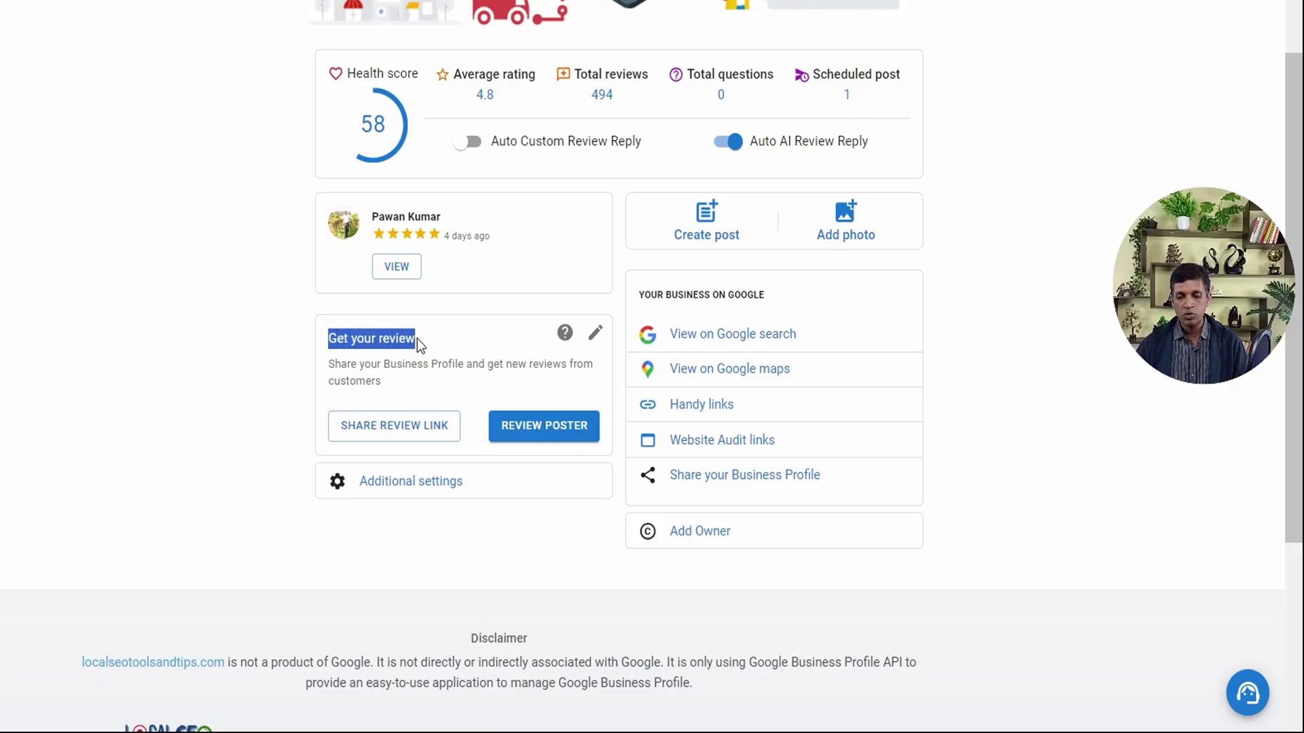
pyautogui.click(411, 338)
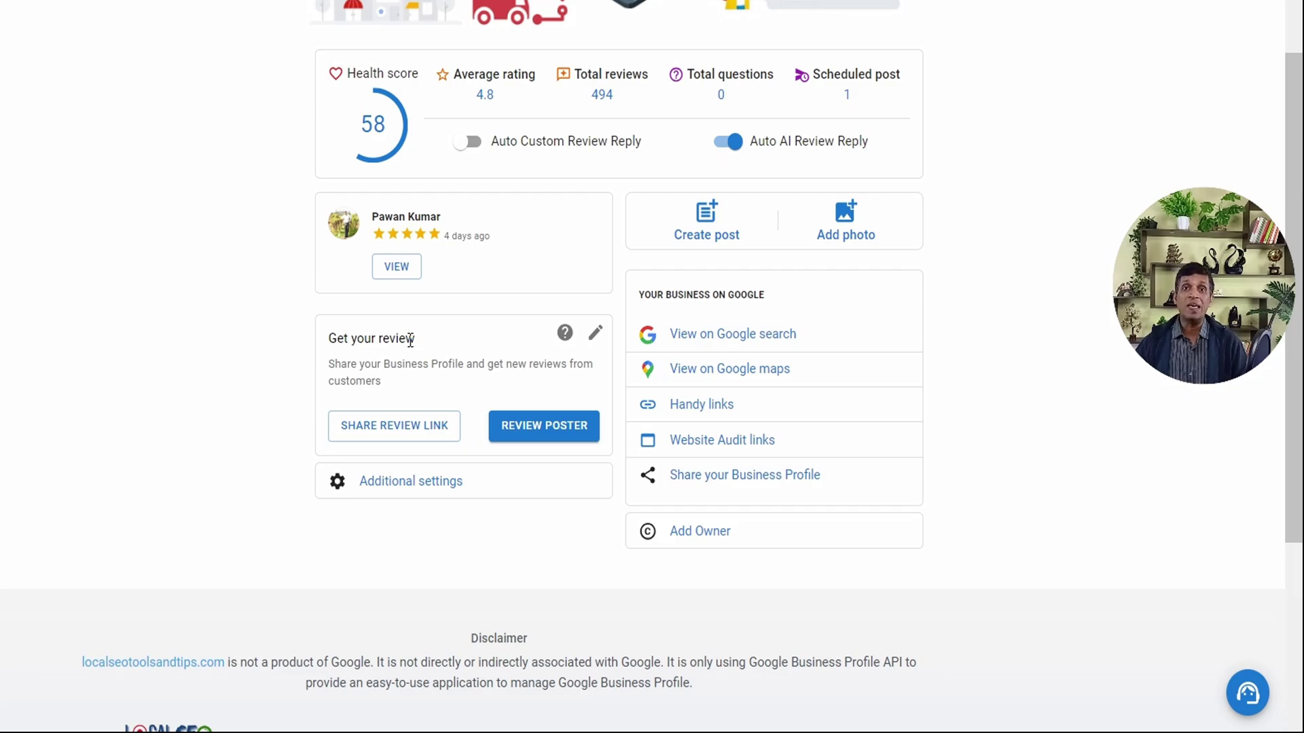
pyautogui.click(597, 338)
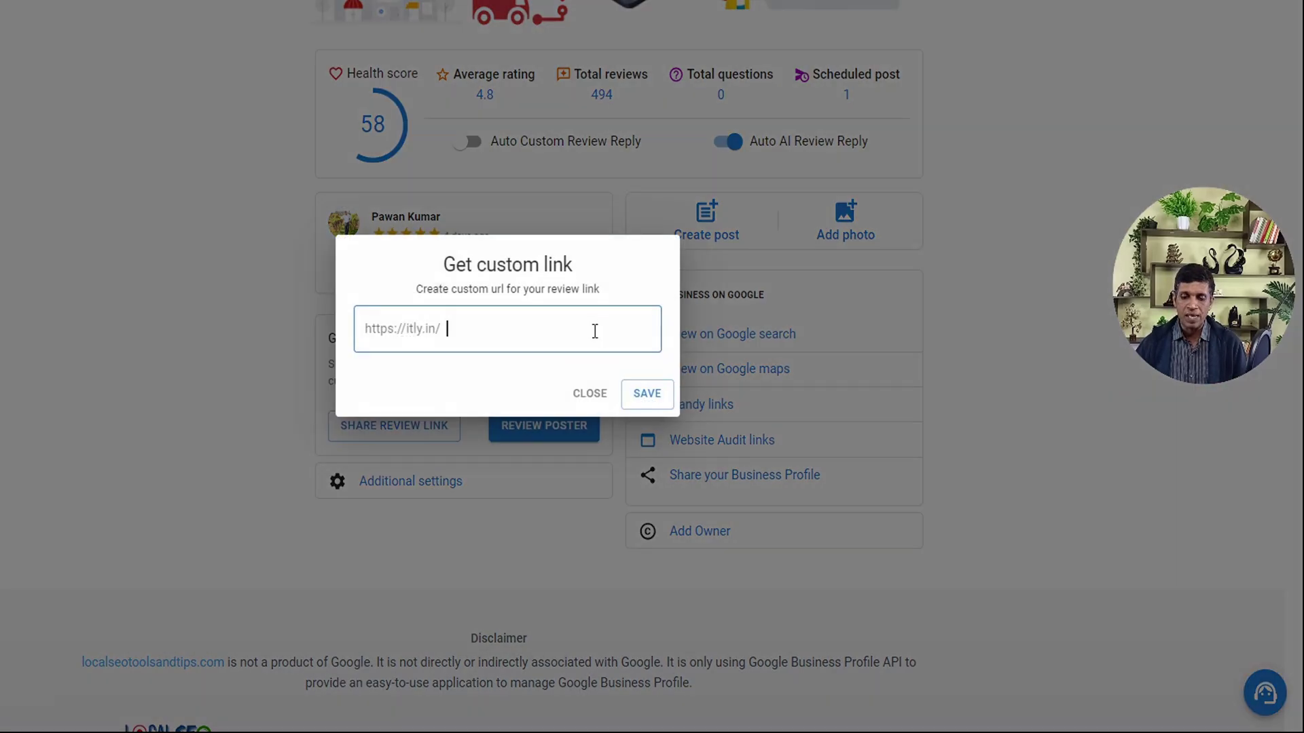
pyautogui.click(597, 399)
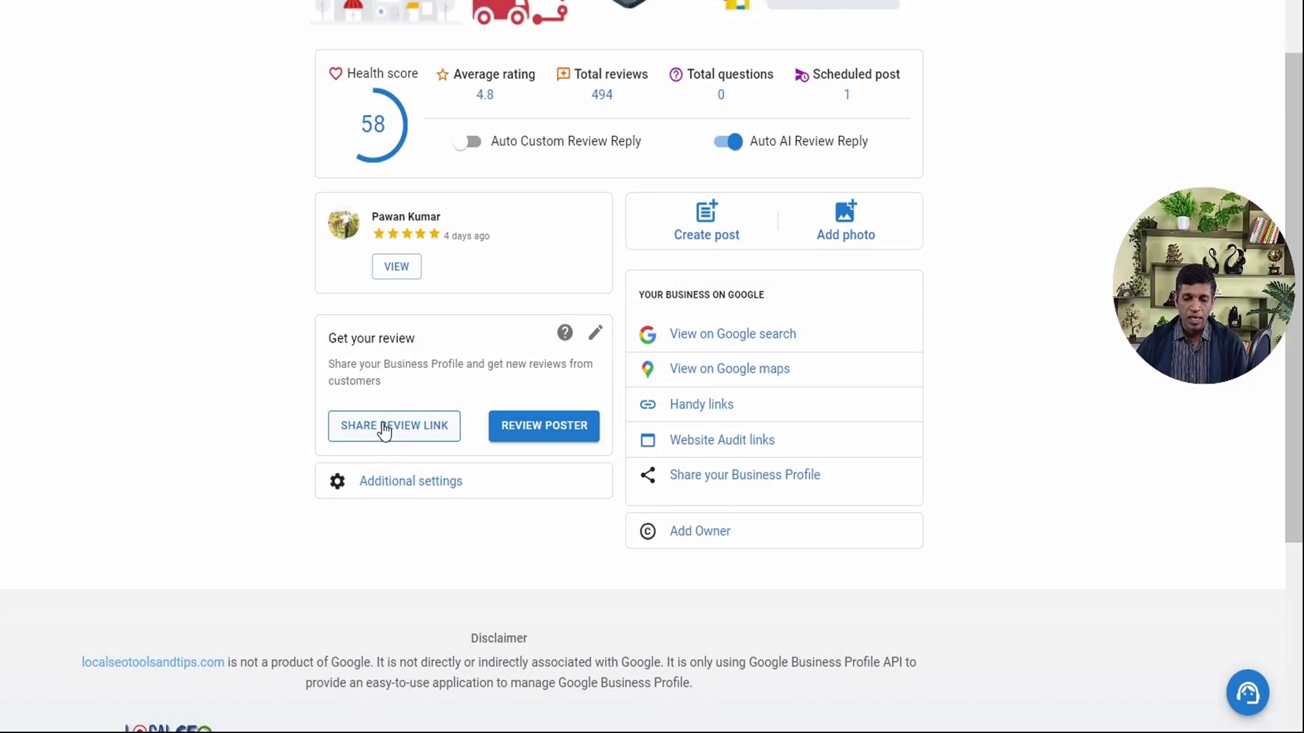
# Copy the business's shareable review link and close the Request reviews dialog.
pyautogui.click(382, 428)
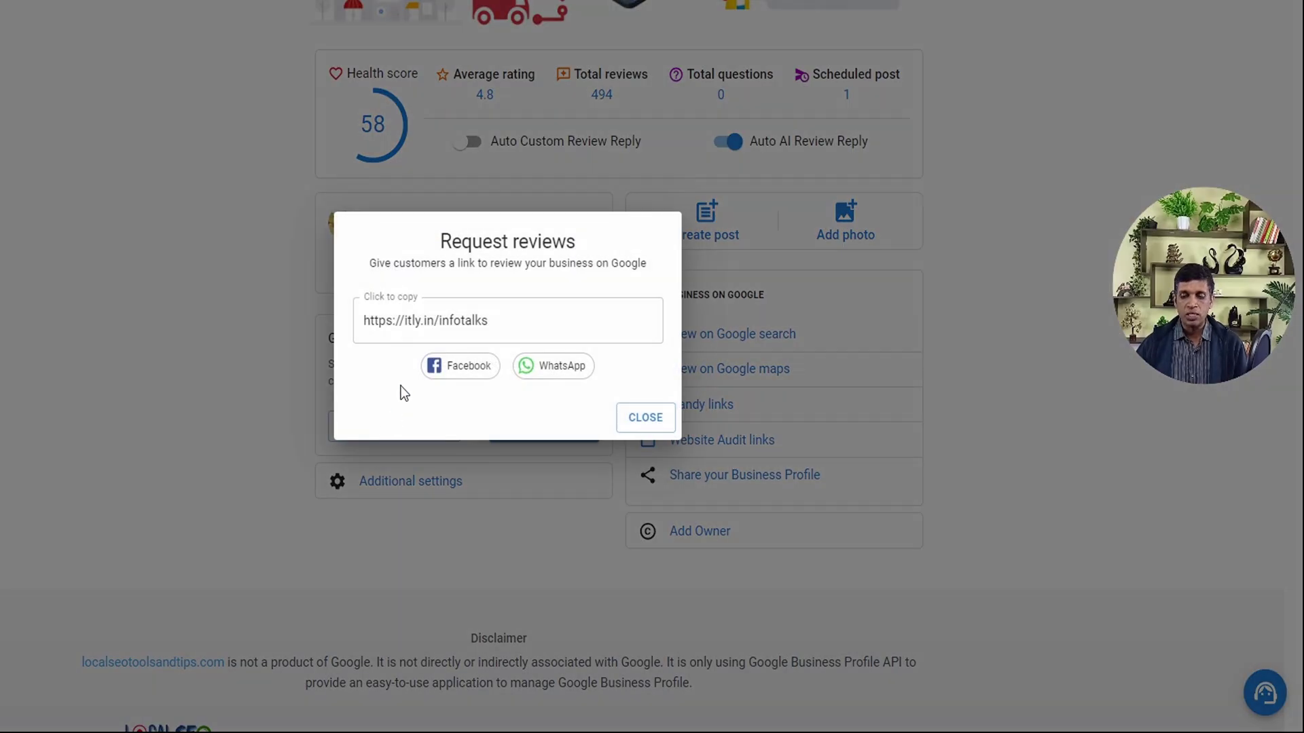
pyautogui.click(432, 330)
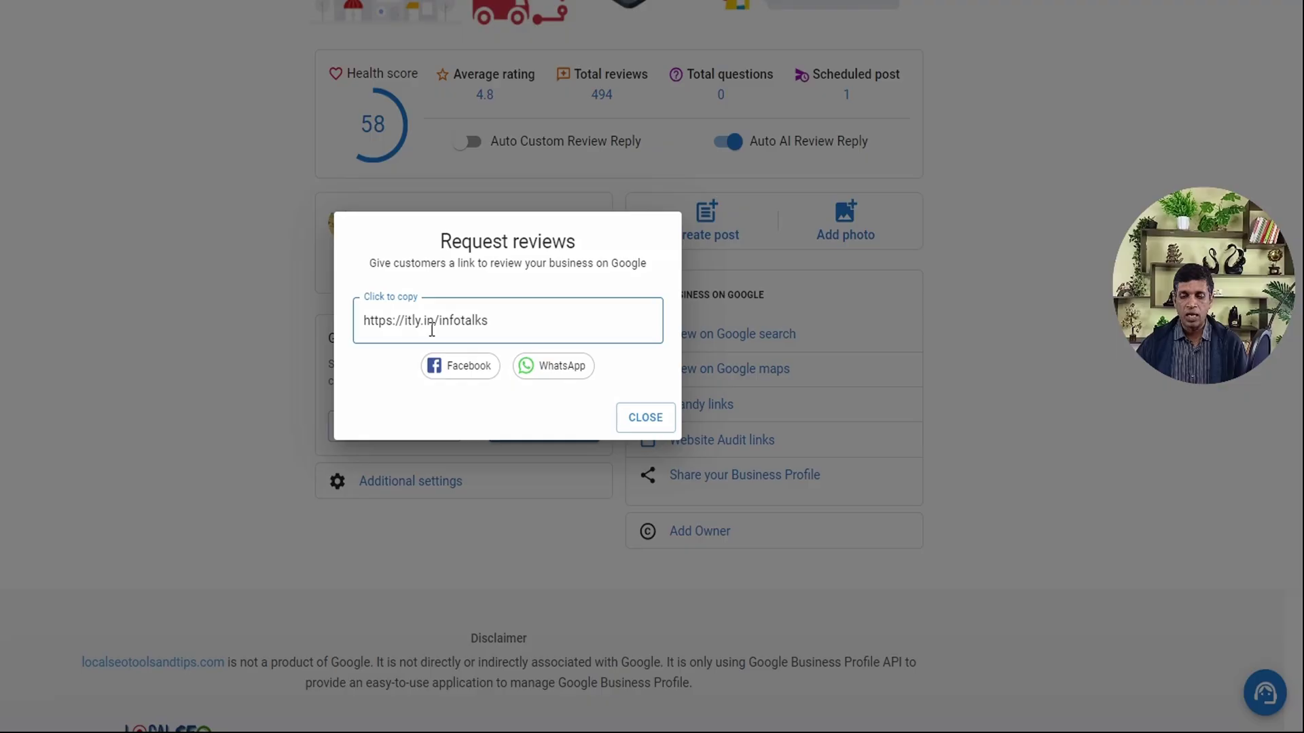
pyautogui.click(630, 427)
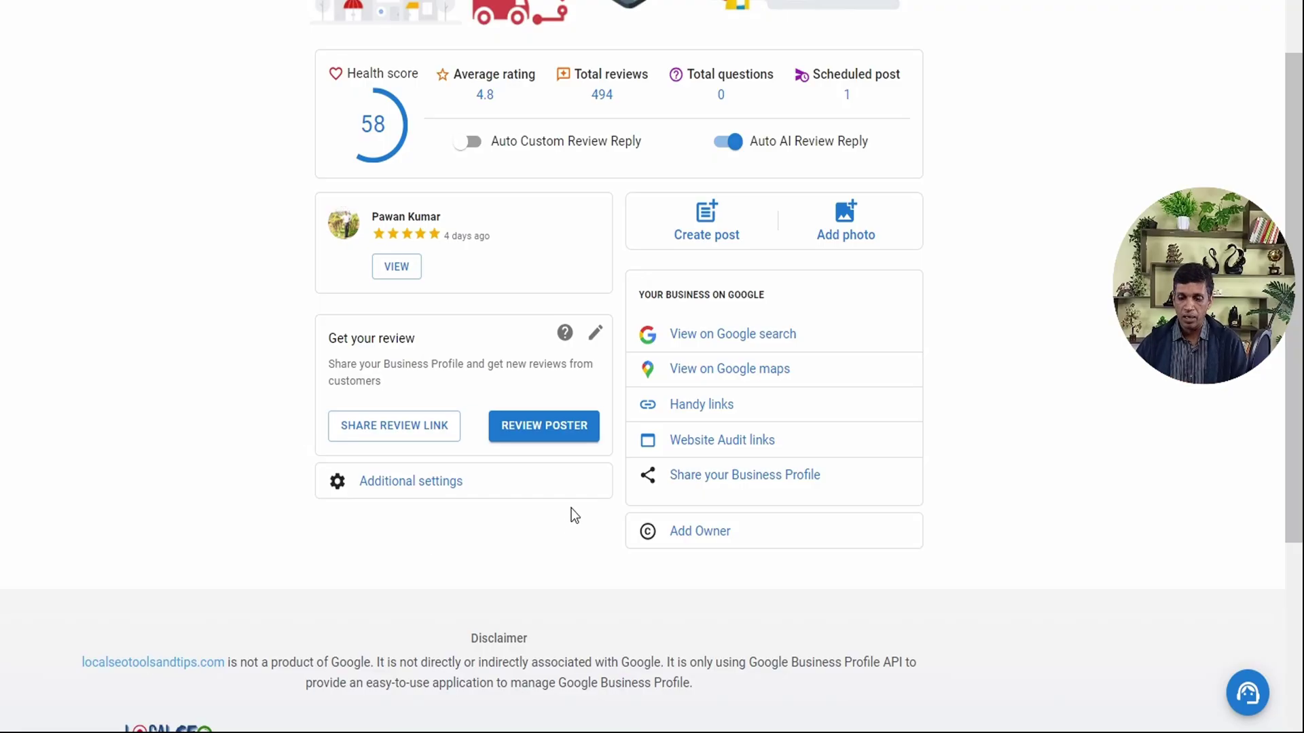
# Open the review poster creator and preview the light blue theme, keeping orange, Poster Size and English.
pyautogui.click(556, 434)
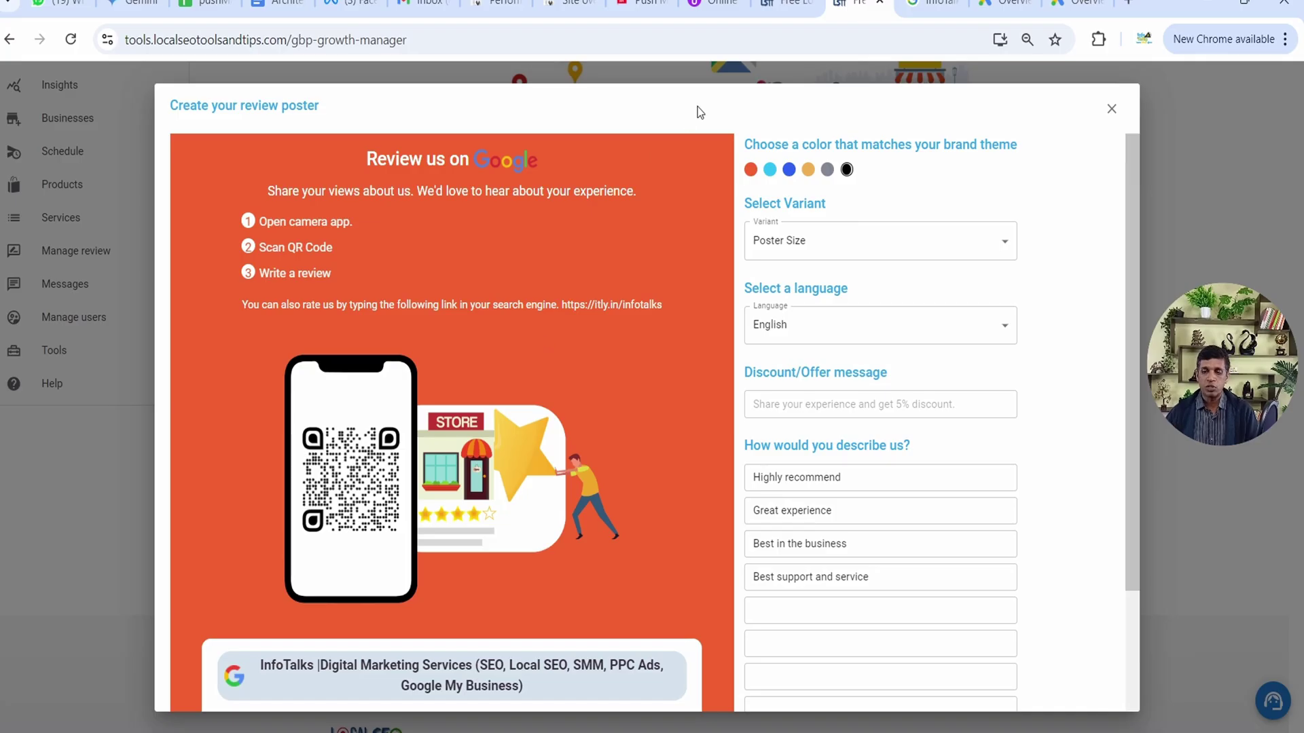
pyautogui.click(785, 173)
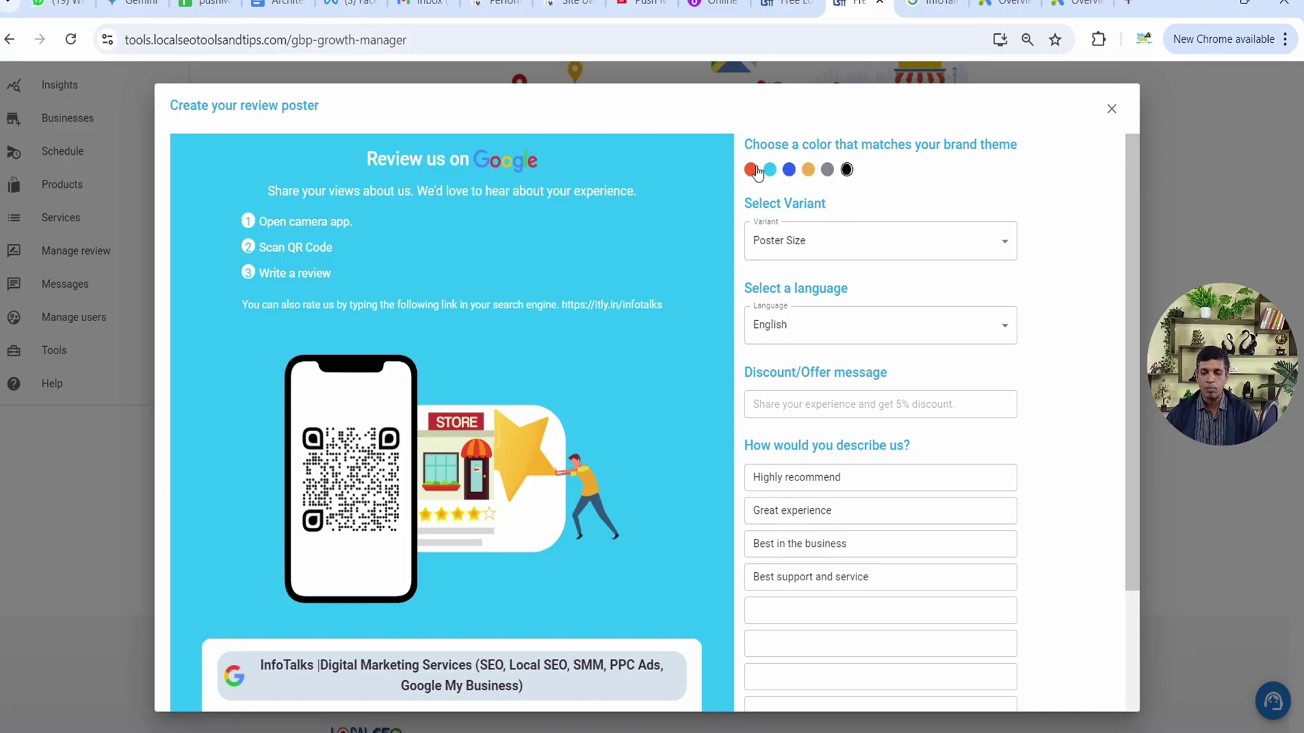
pyautogui.click(797, 245)
pyautogui.click(787, 333)
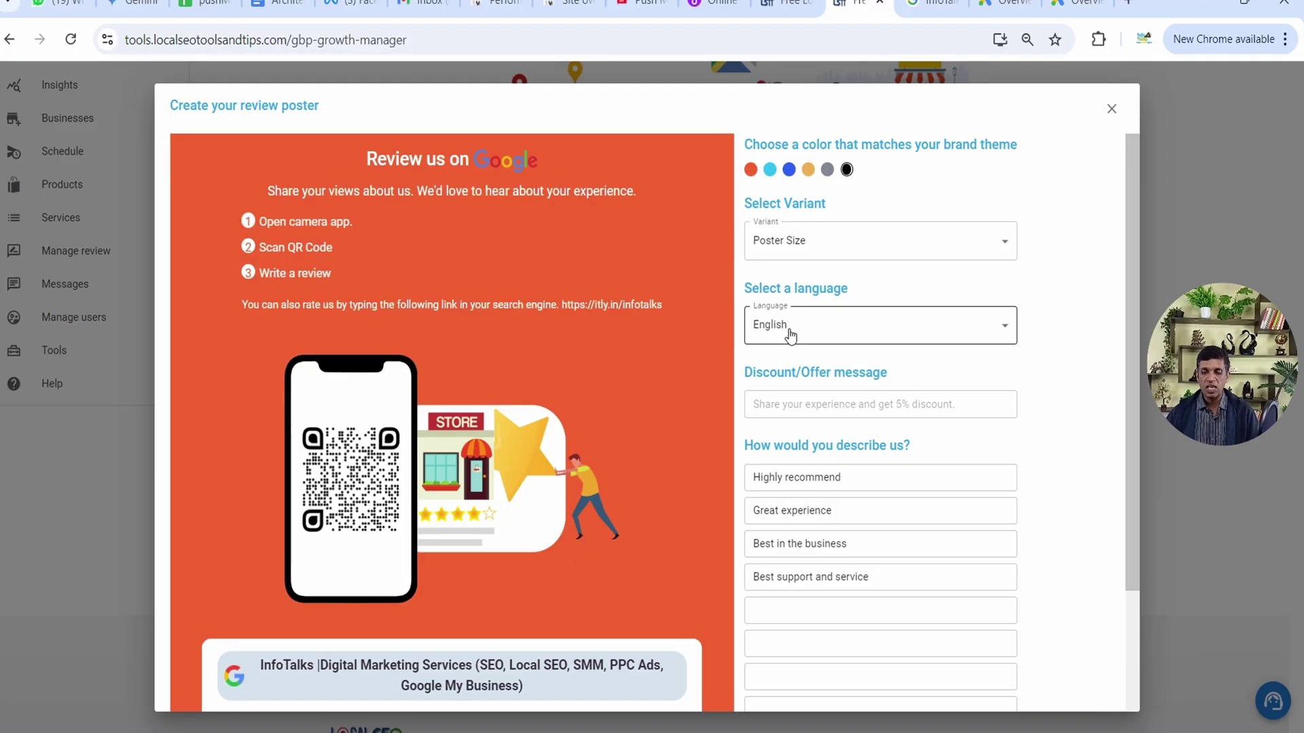
# Set the poster's discount/offer message to "get discount".
pyautogui.click(801, 407)
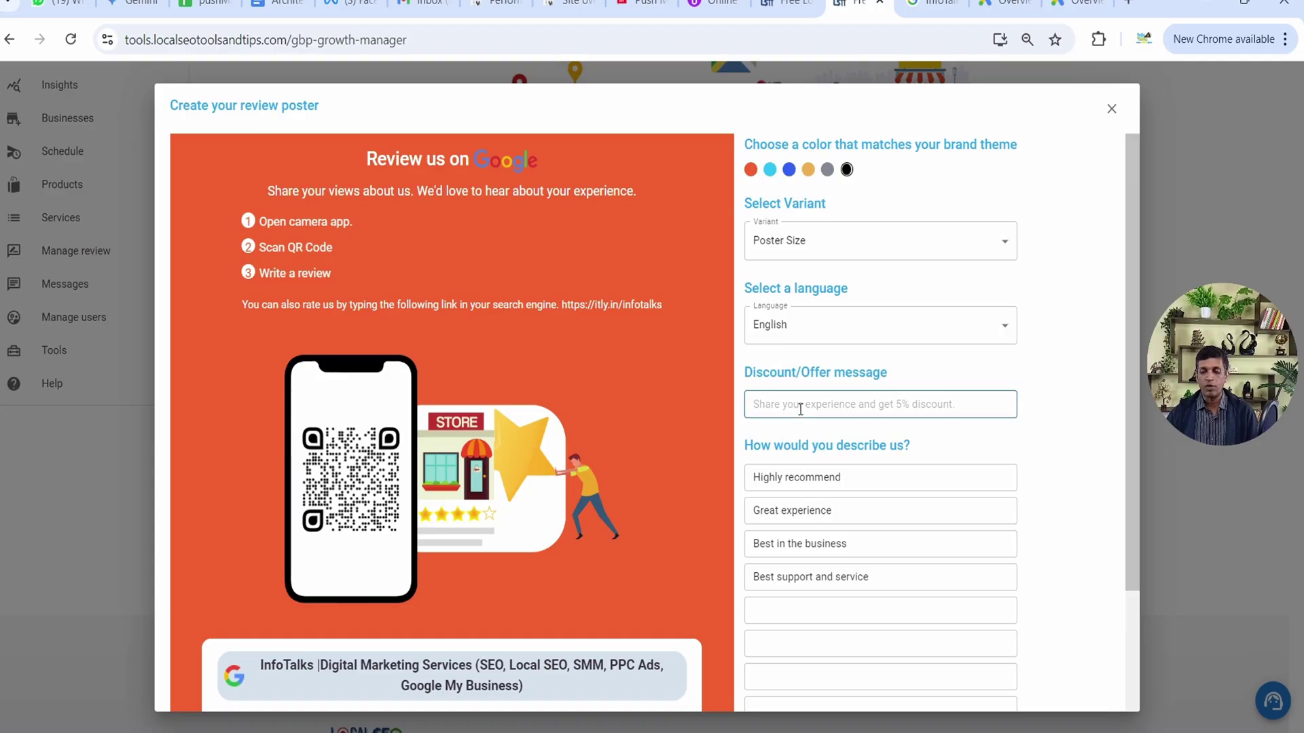
pyautogui.click(789, 343)
pyautogui.click(790, 408)
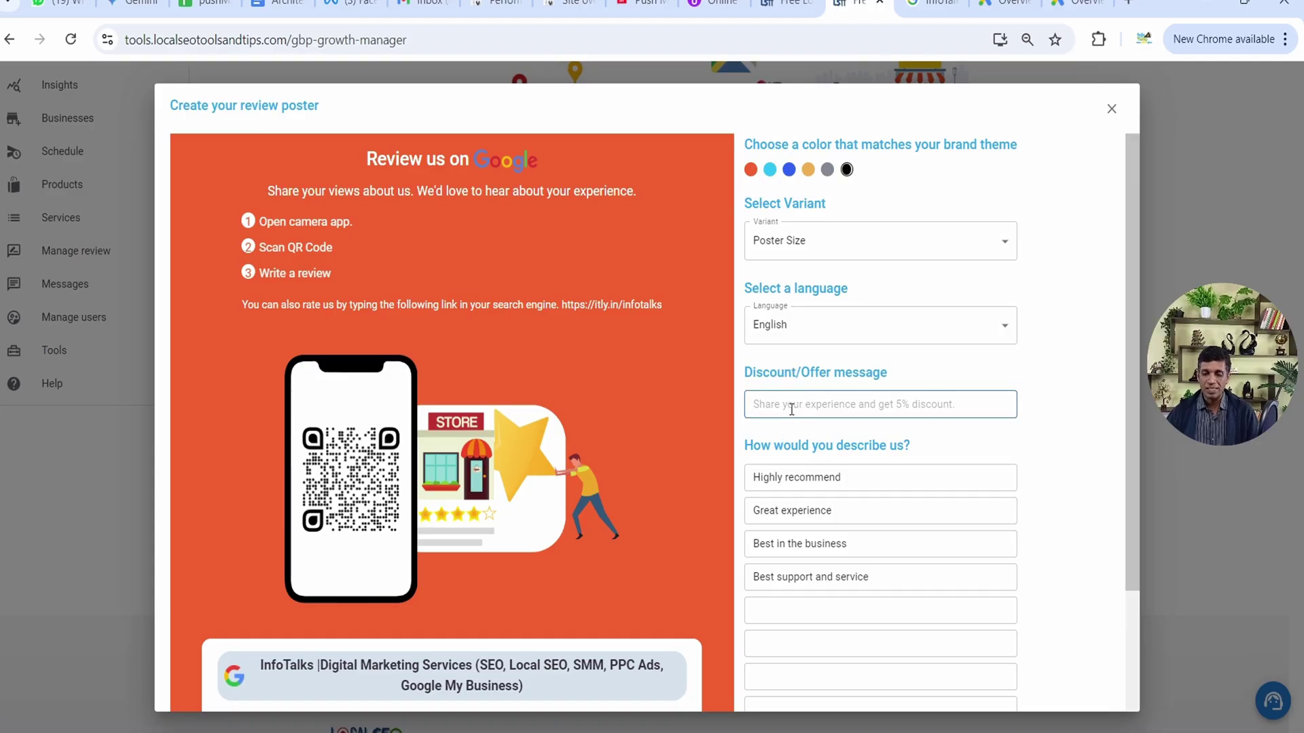
pyautogui.write('D')
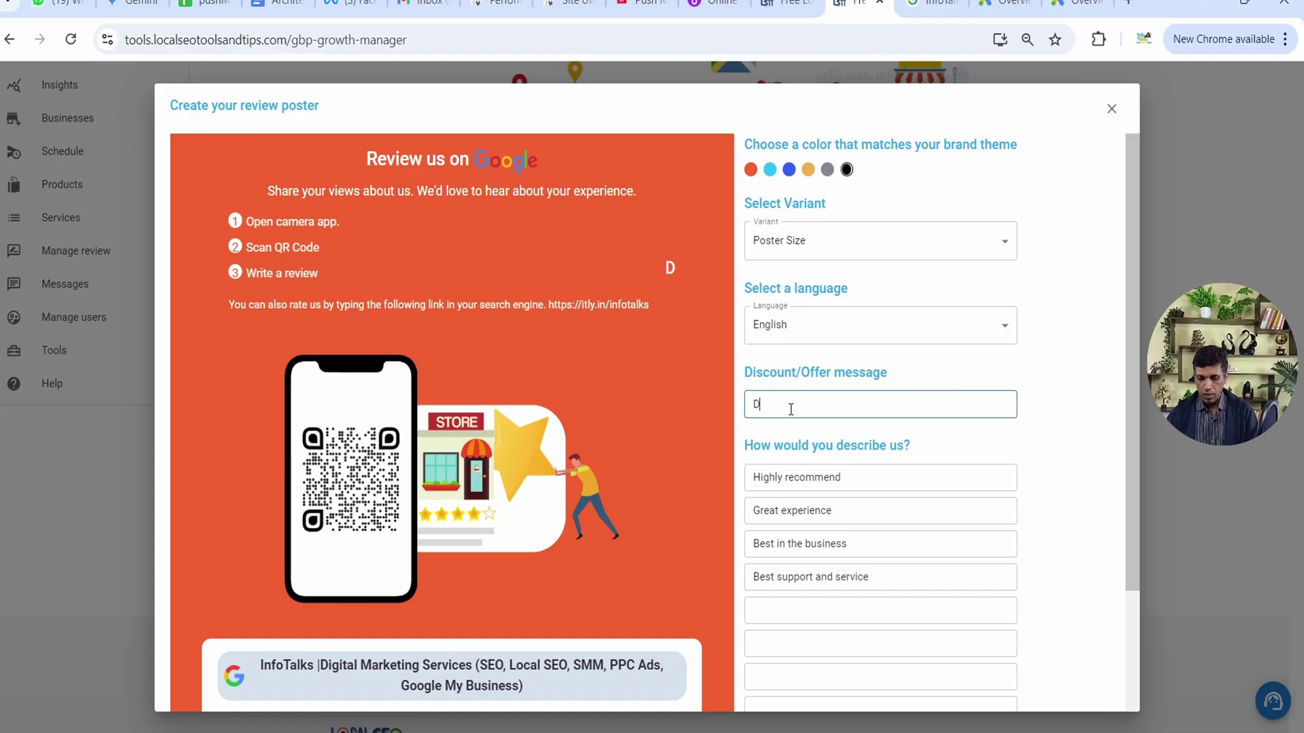
pyautogui.write('isc')
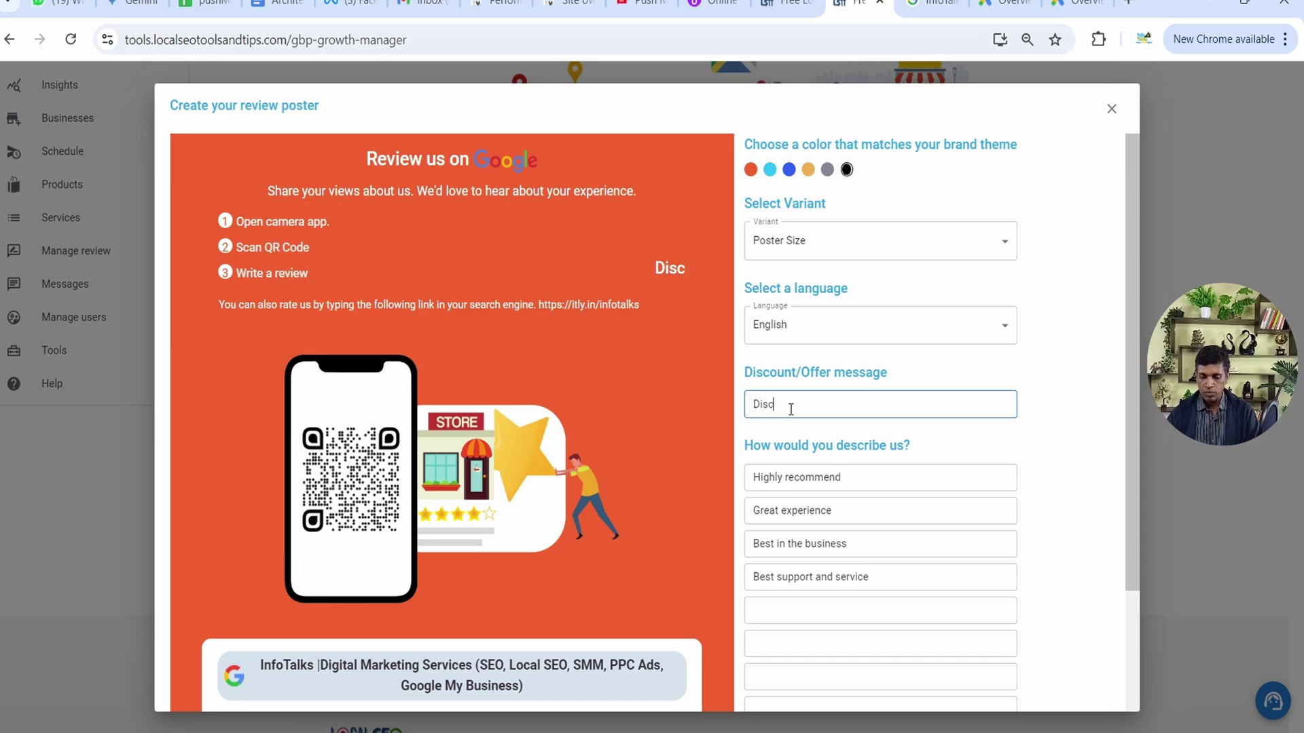
pyautogui.press('BackSpace')
pyautogui.press('BackSpace')
pyautogui.press('BackSpace')
pyautogui.press('BackSpace')
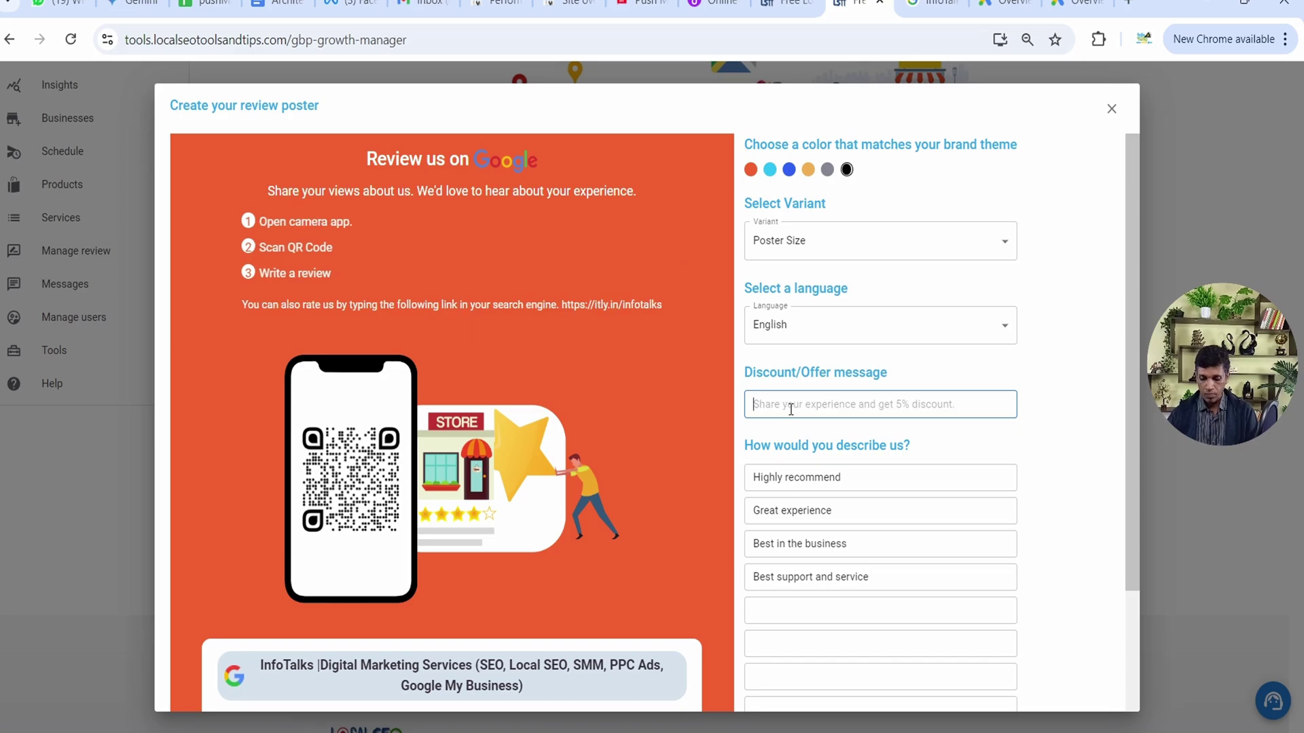
pyautogui.write('get')
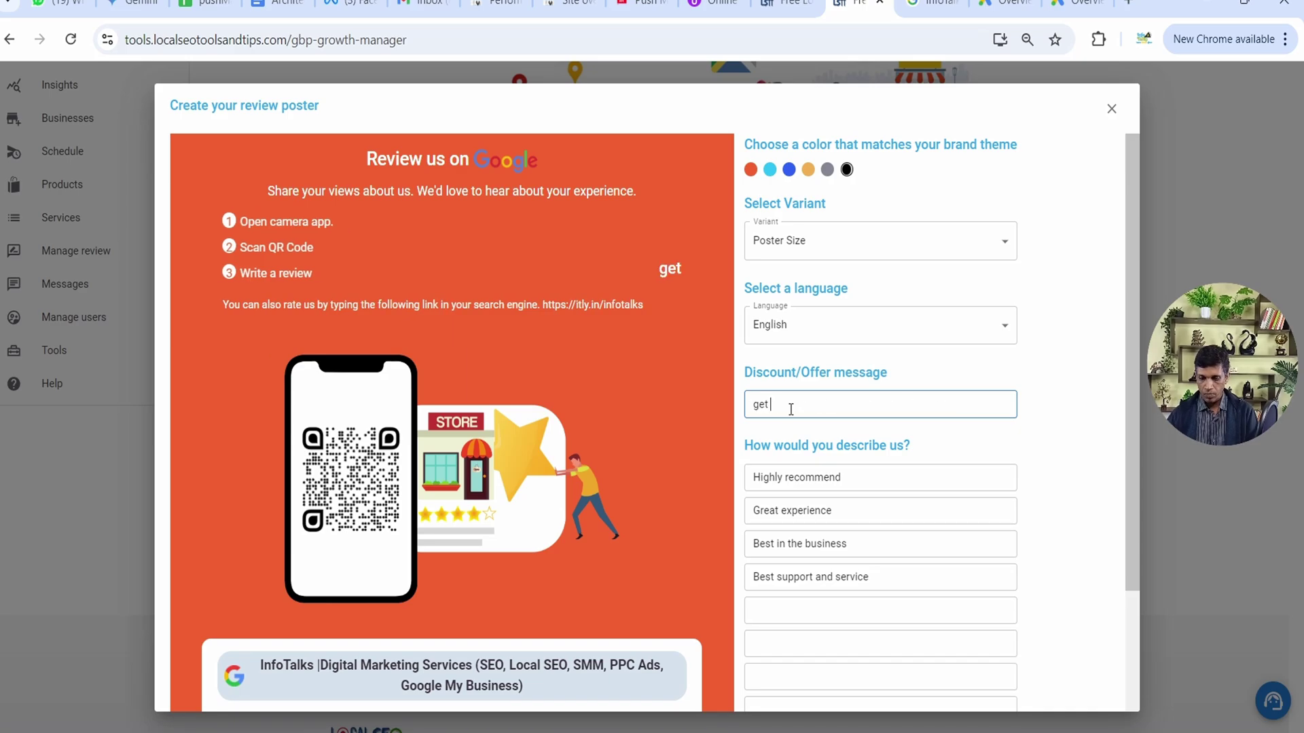
pyautogui.write(' discount')
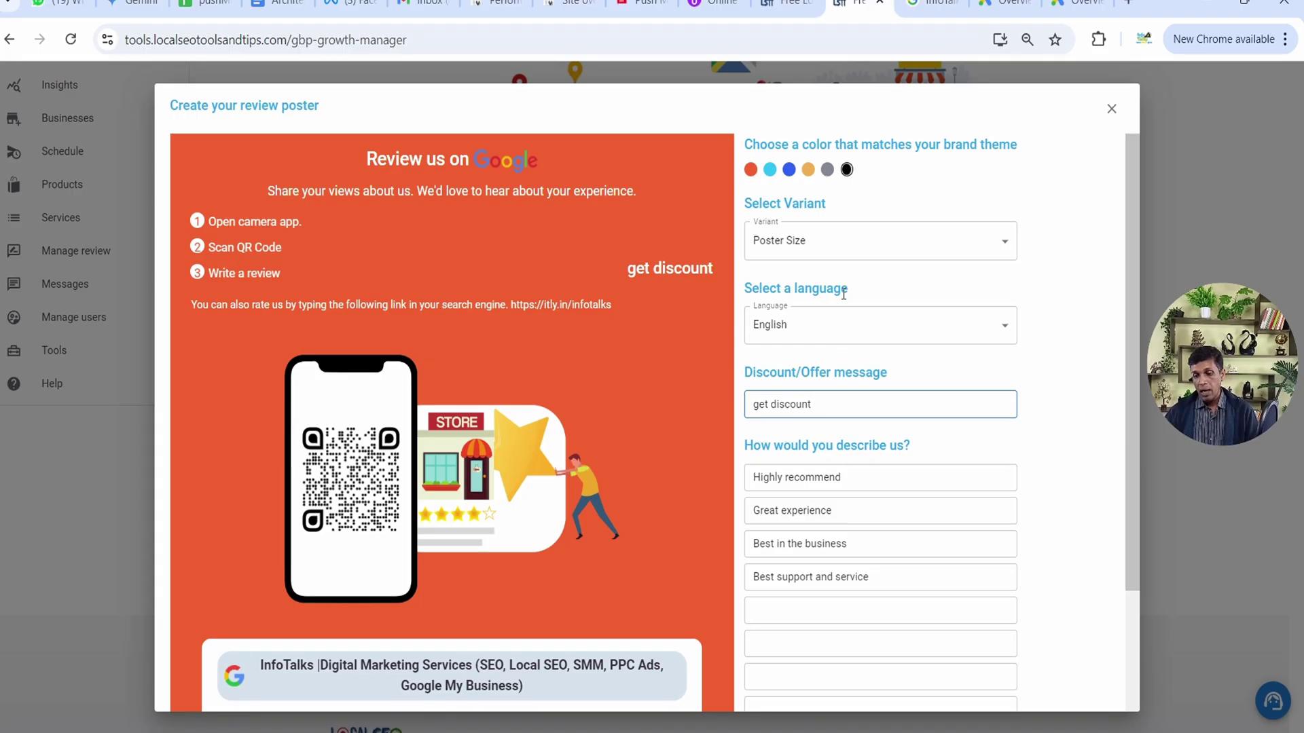
# Switch the review poster variant to QR Stand Size and close the poster creator.
pyautogui.click(839, 246)
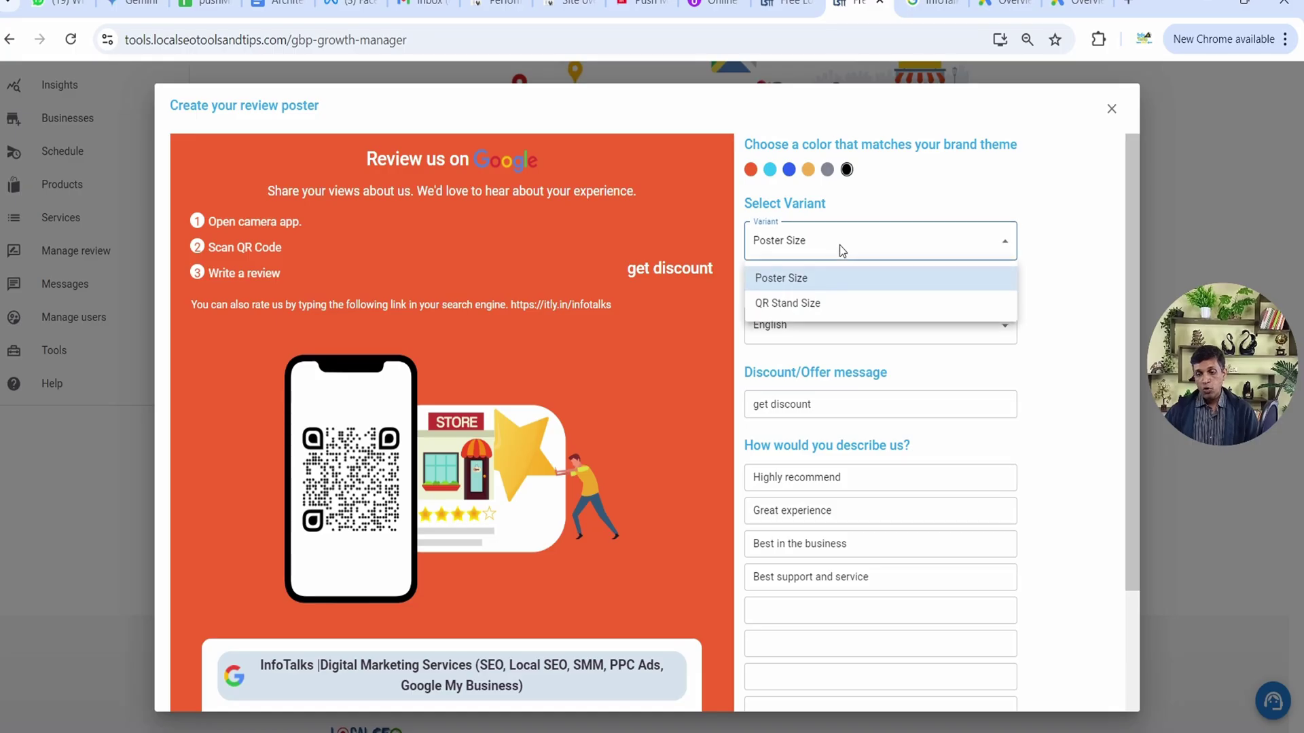
pyautogui.click(812, 306)
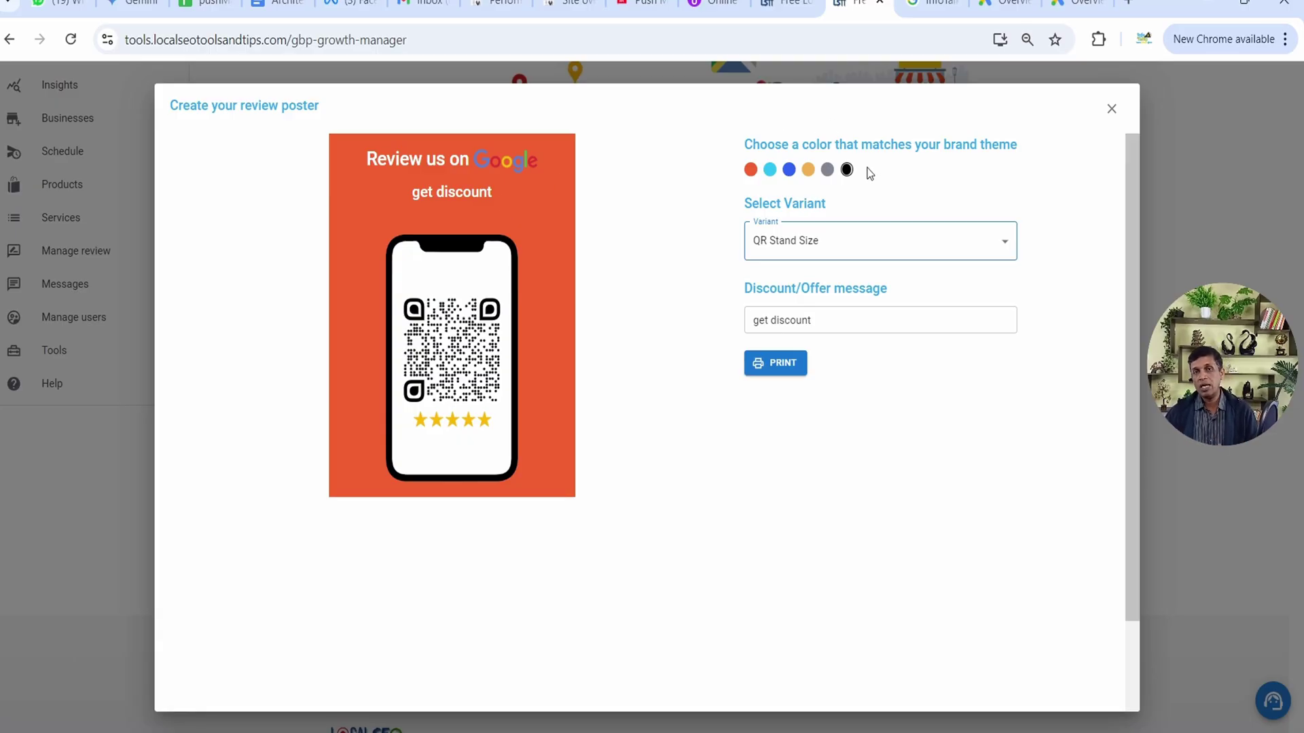
pyautogui.click(1112, 110)
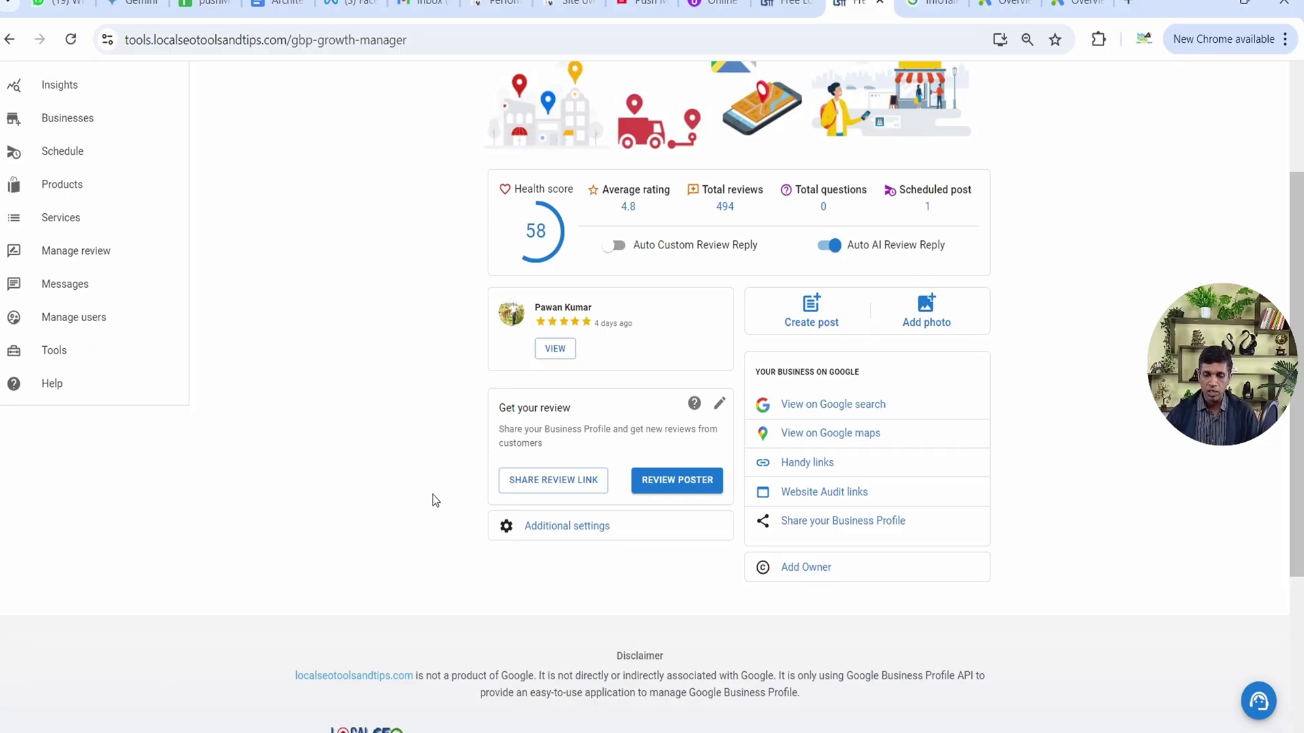
# Open the review management page for the InfoTalks business profile.
pyautogui.click(99, 257)
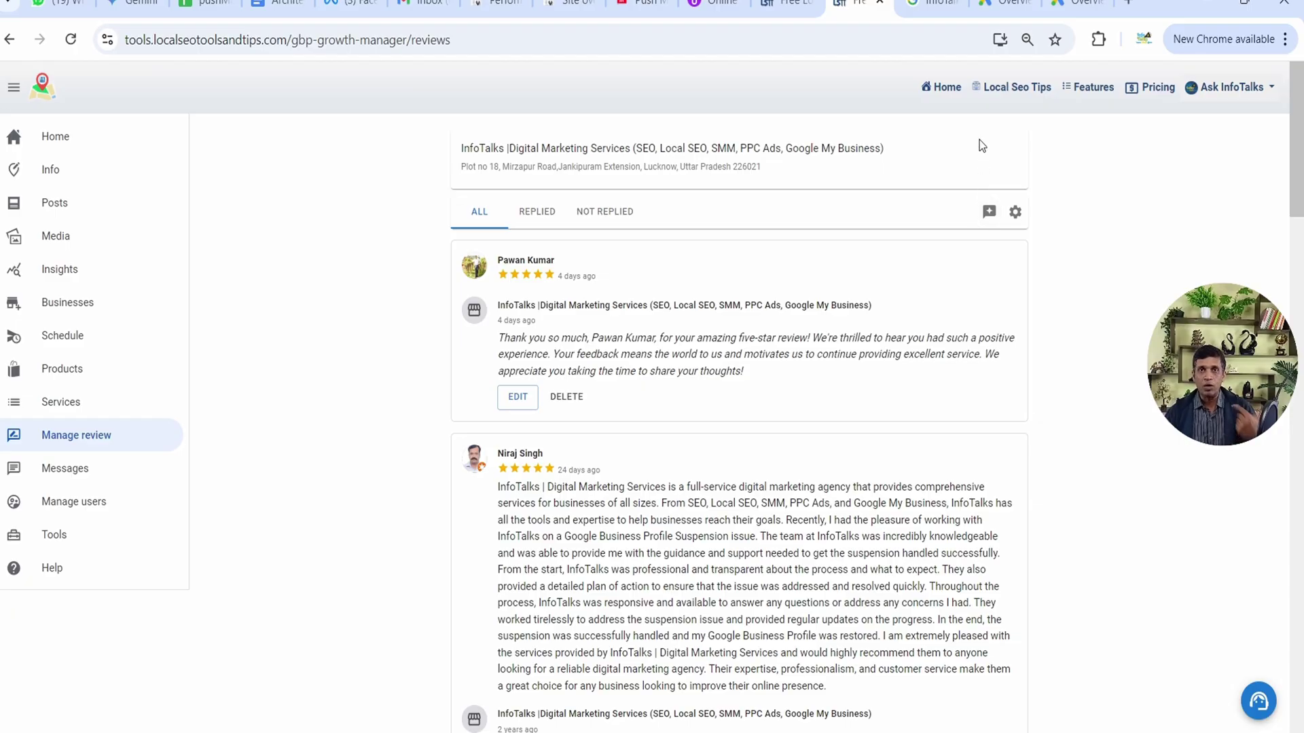
# View the ready-made review texts on the InfoTalks copy-and-post review page, and return to the review management page.
pyautogui.click(936, 5)
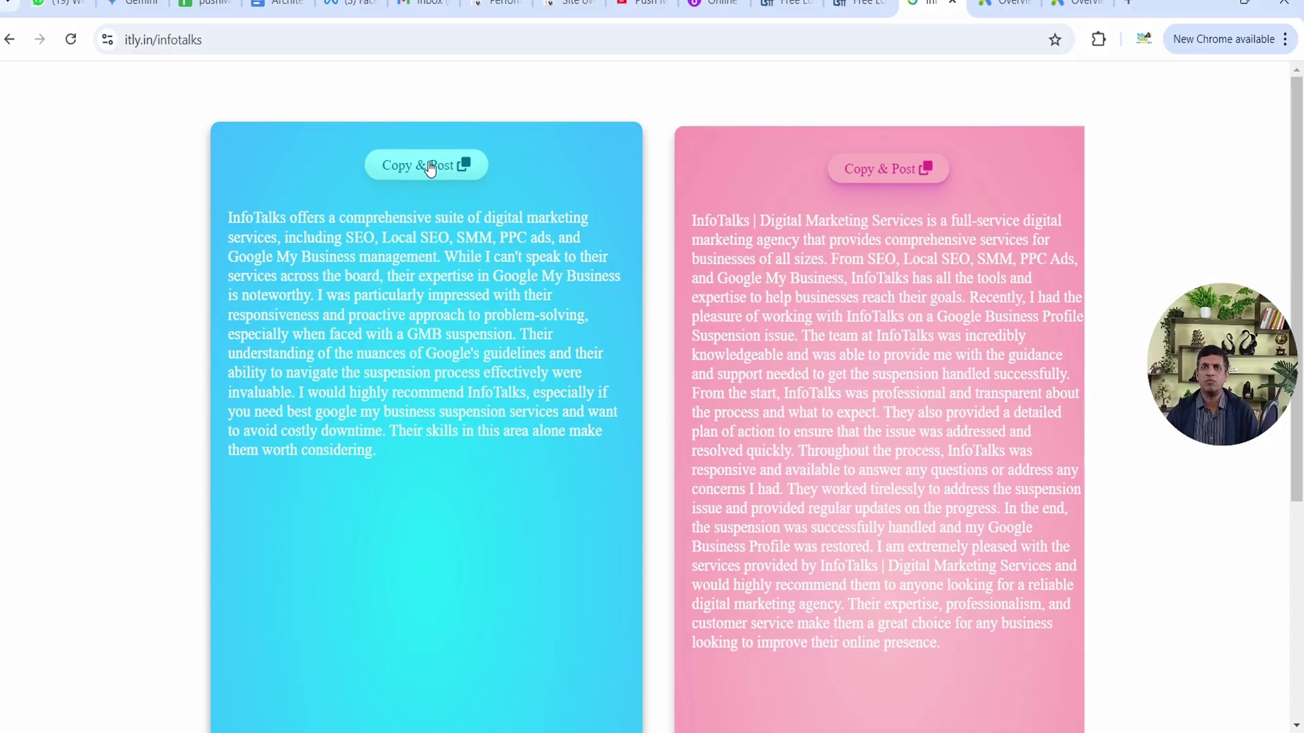
pyautogui.click(787, 4)
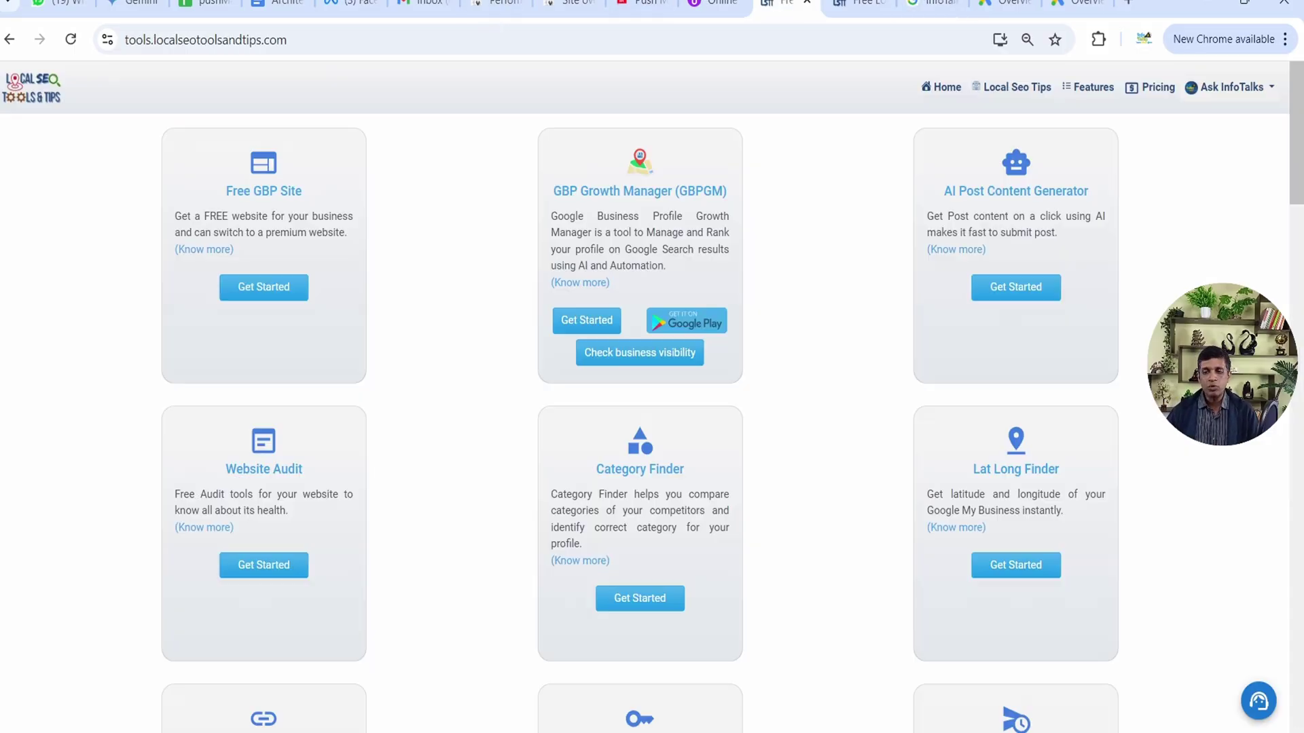
pyautogui.hotkey('ctrl', 'Tab')
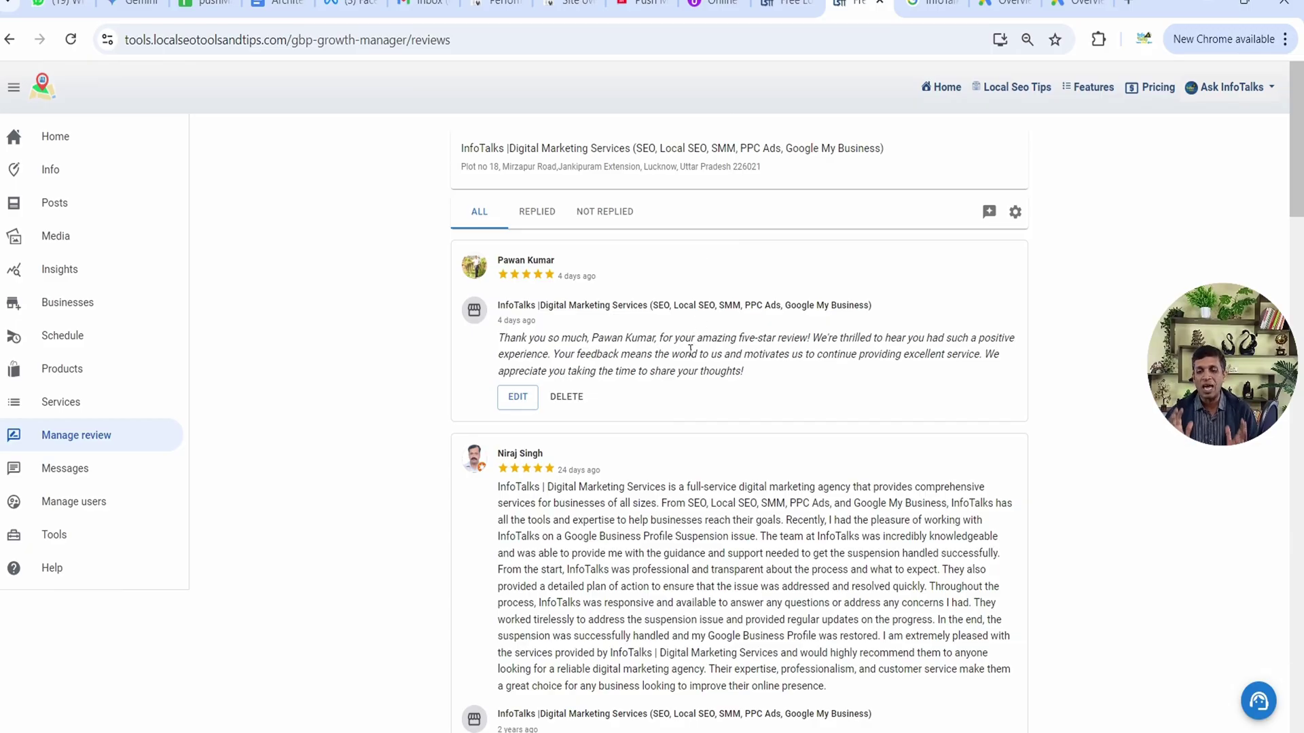
# Open the review generator, look through its AI-generated reviews, highlight the first one about website design, and close the generator.
pyautogui.click(989, 217)
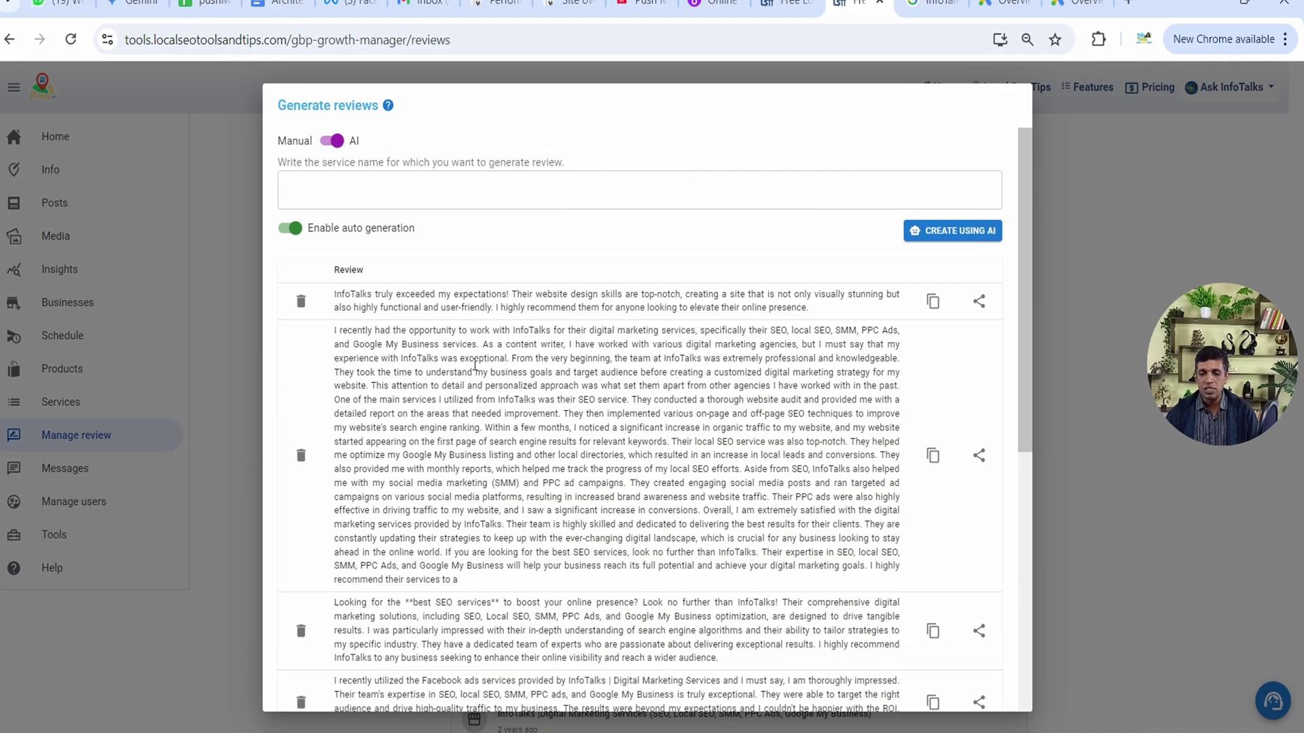
pyautogui.scroll(-6, 473, 341)
pyautogui.scroll(6, 470, 481)
pyautogui.tripleClick(335, 294)
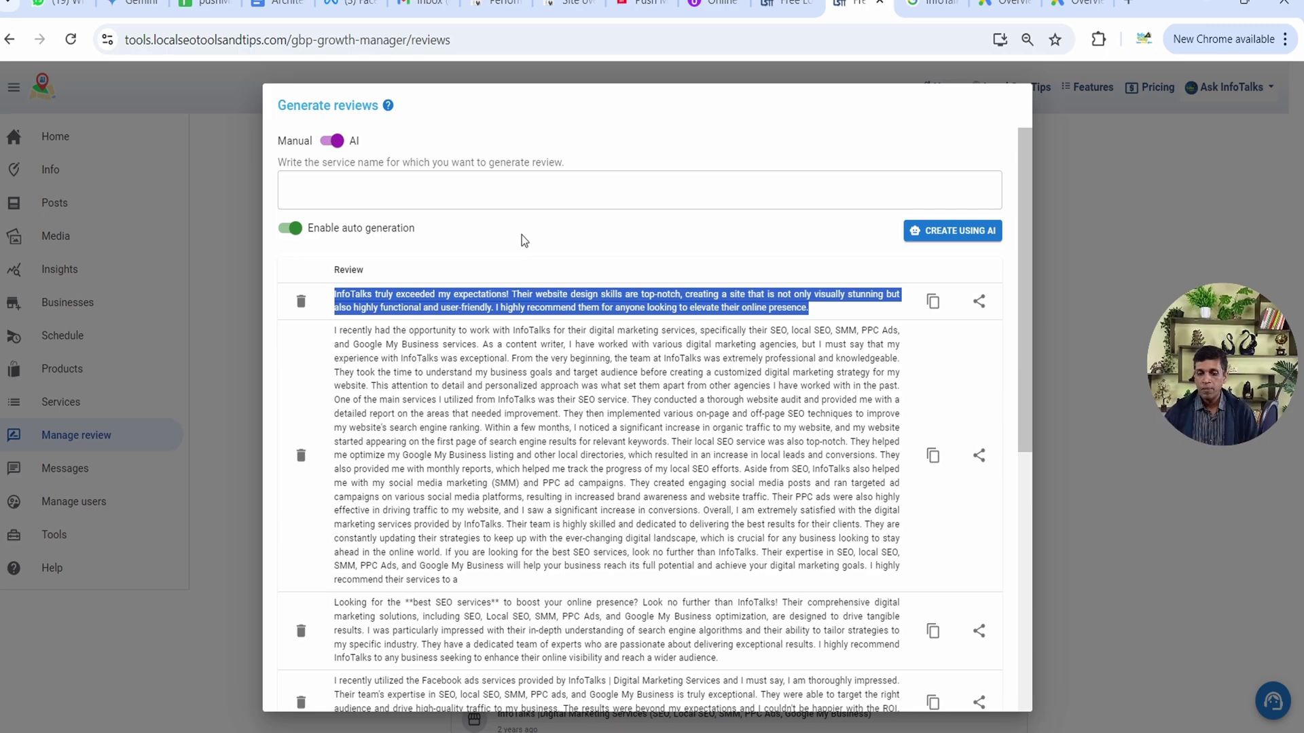
pyautogui.click(232, 348)
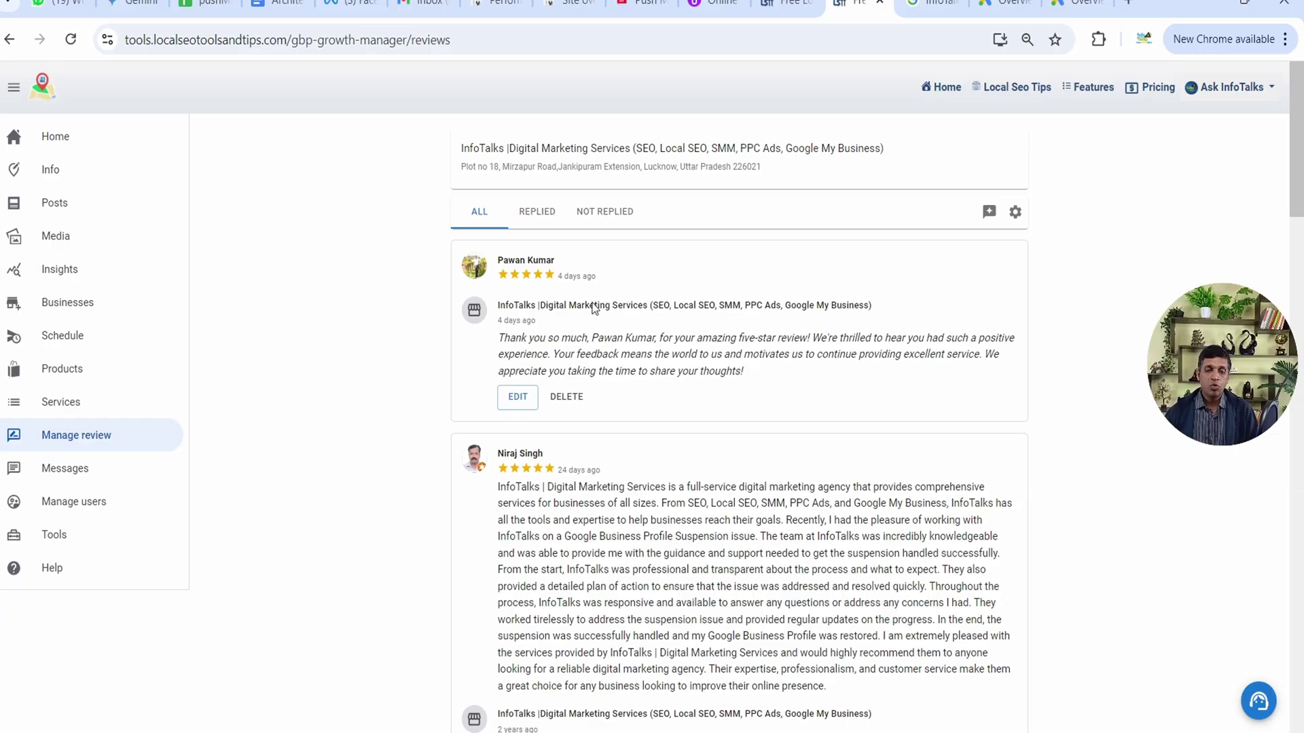
# Open the business info page and highlight the Business Profile Proactive Protection setting.
pyautogui.click(62, 177)
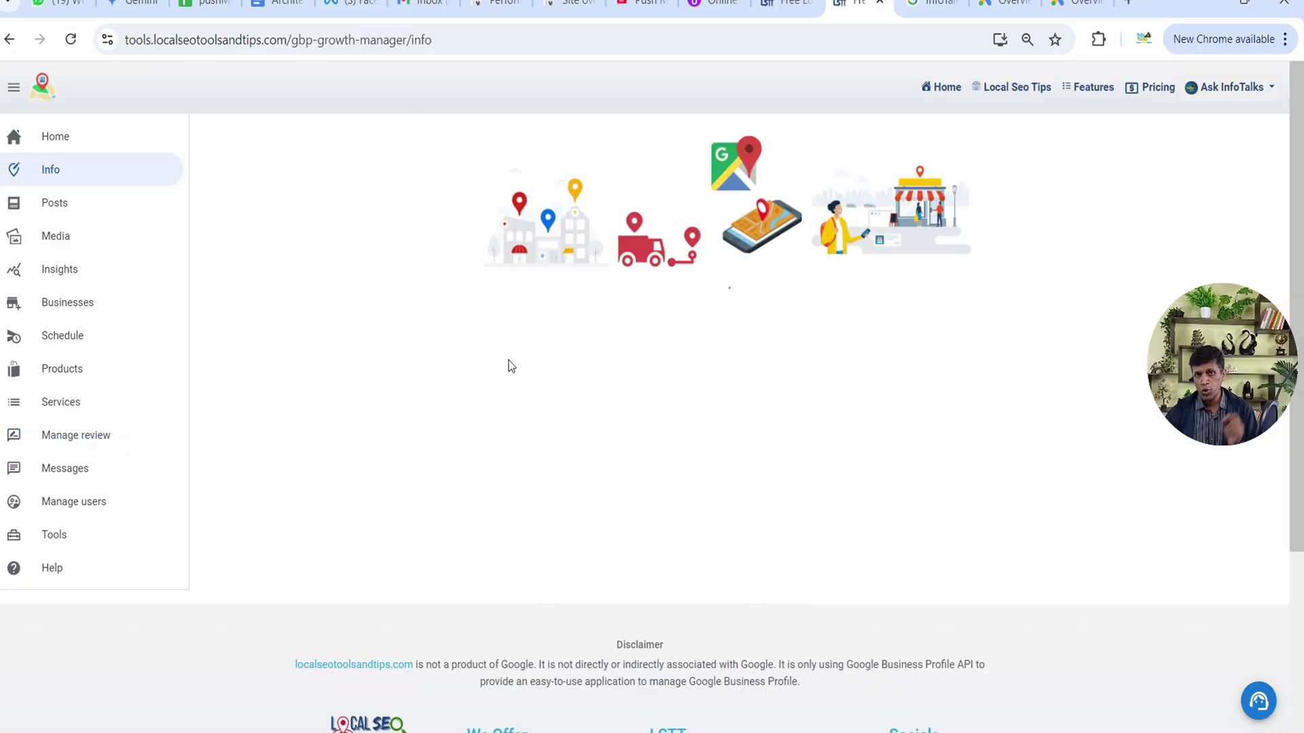
pyautogui.scroll(-15, 510, 365)
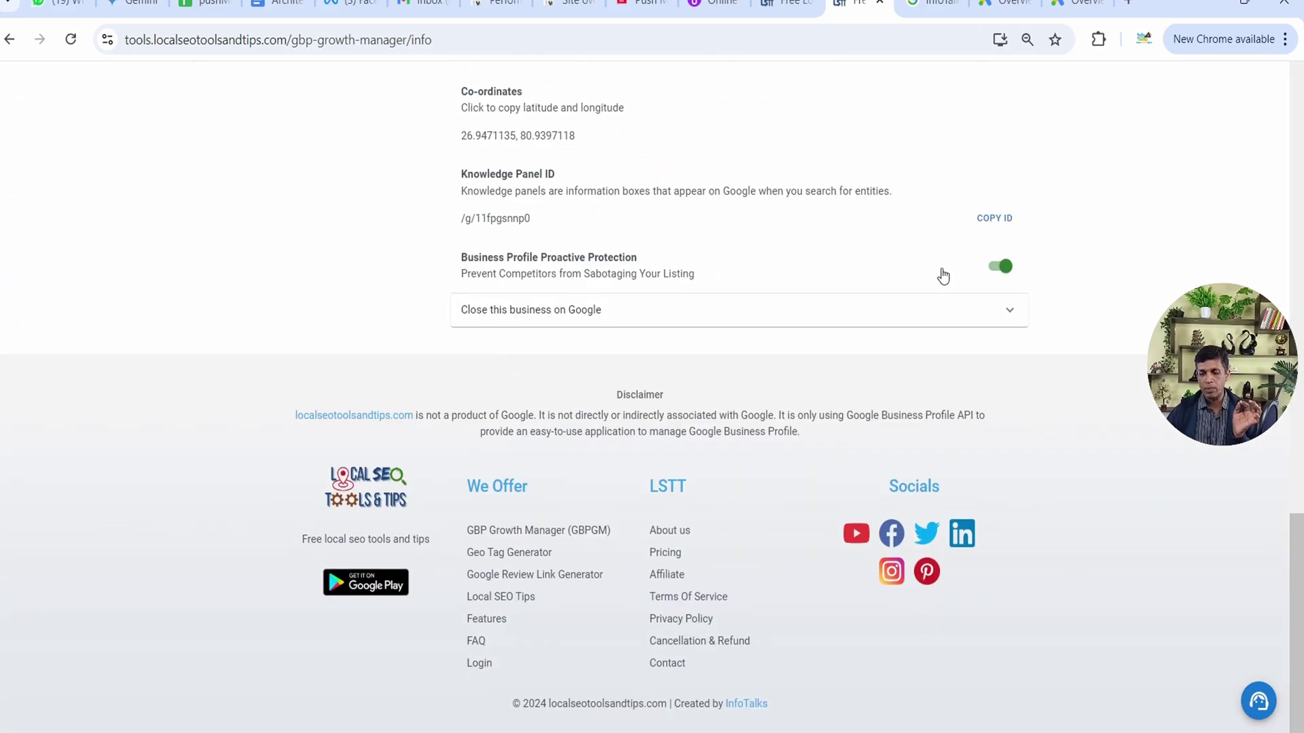
pyautogui.moveTo(466, 256); pyautogui.dragTo(671, 259)
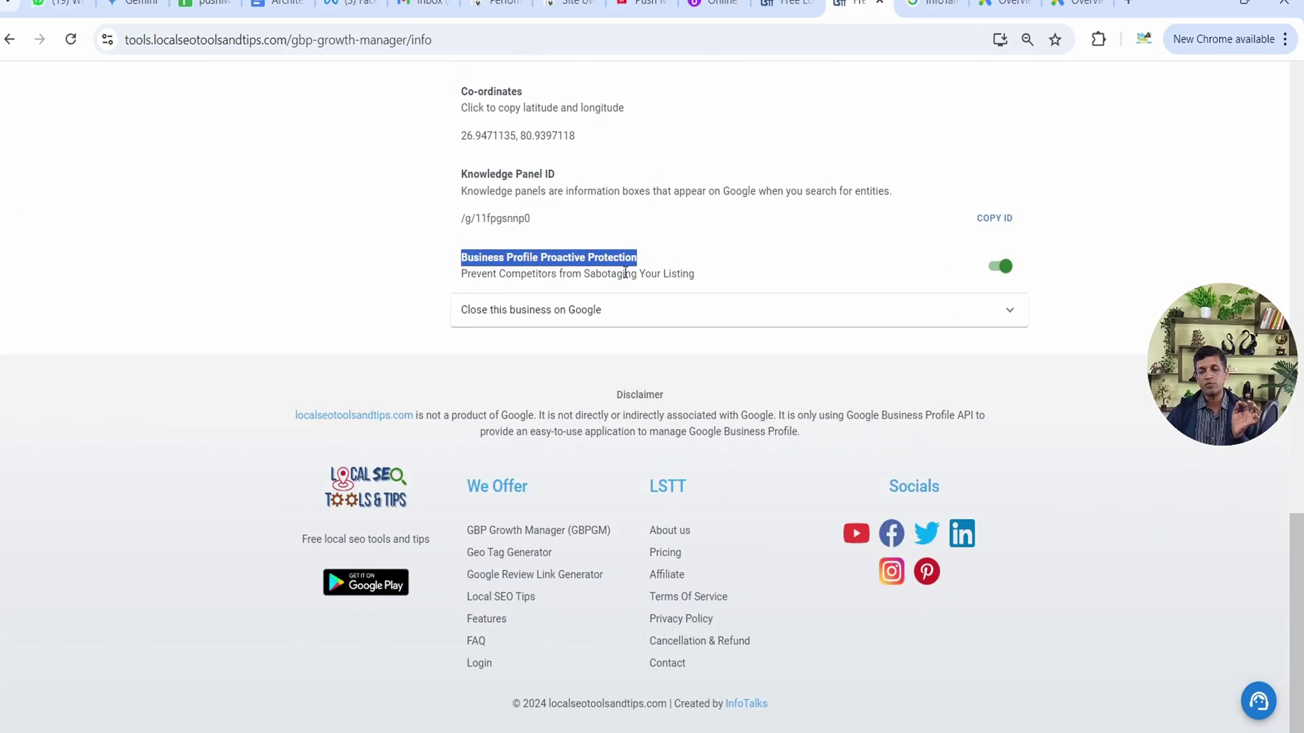
pyautogui.click(732, 277)
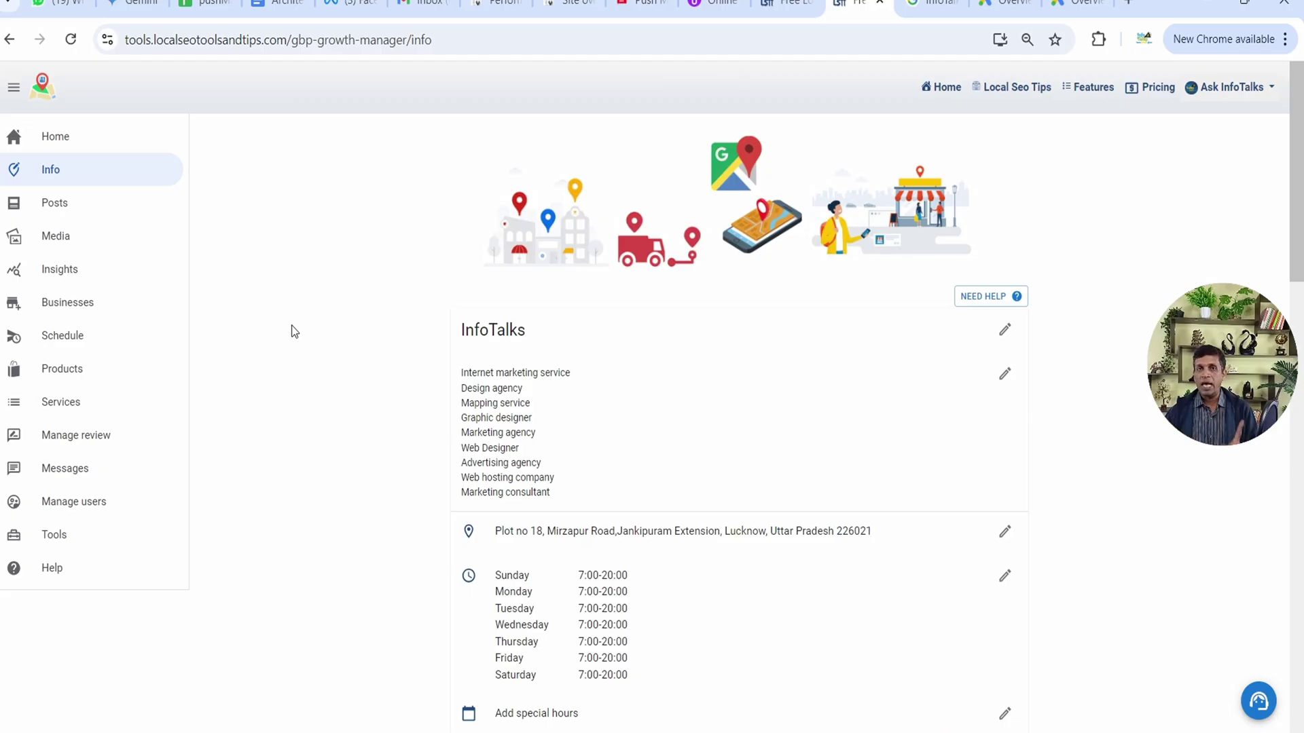
# Open the Review Scanner's missing reviews list, highlight the first review's text and the business name, and close the list.
pyautogui.click(66, 544)
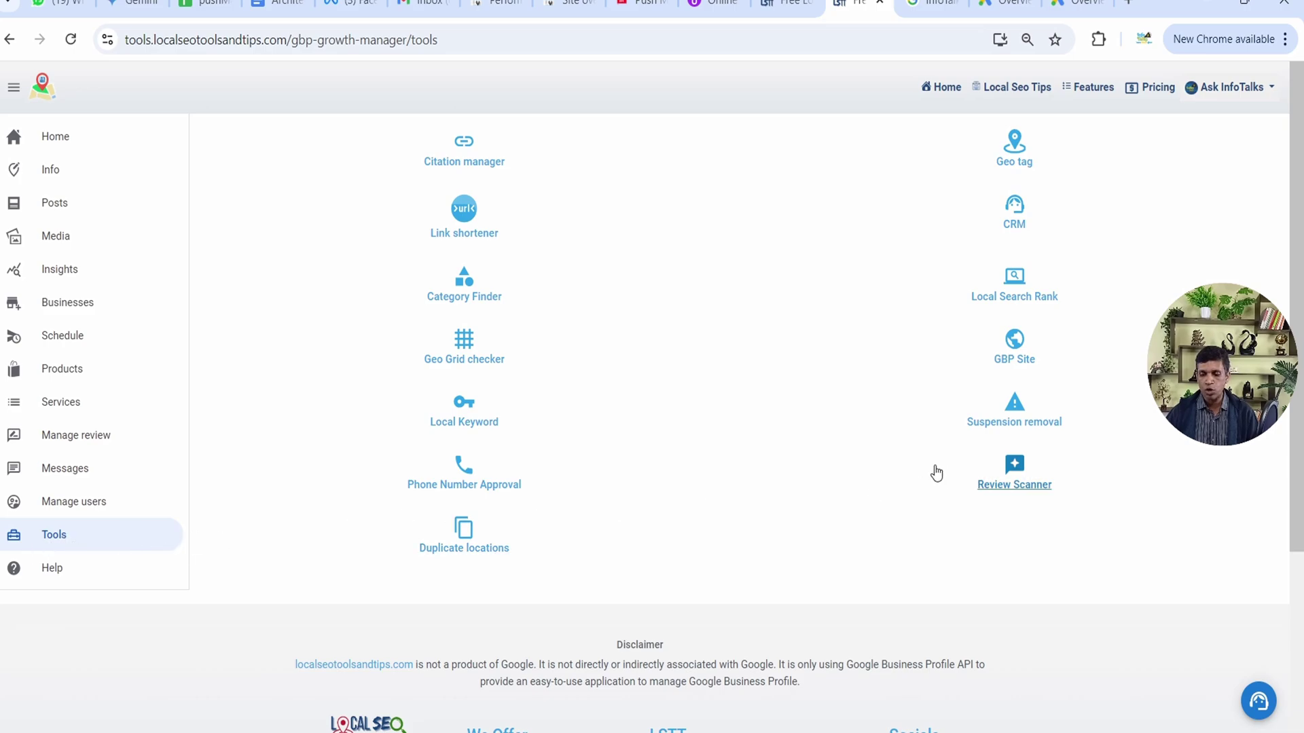
pyautogui.click(1035, 493)
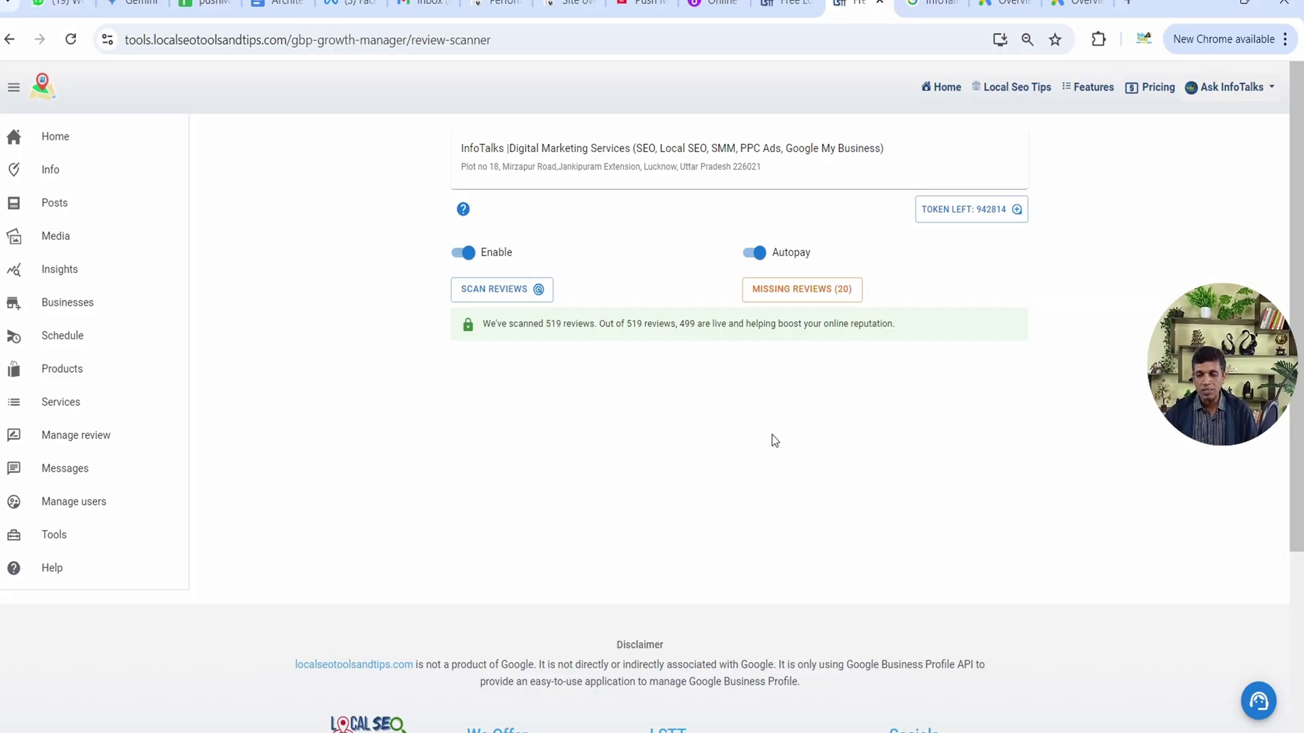
pyautogui.click(798, 292)
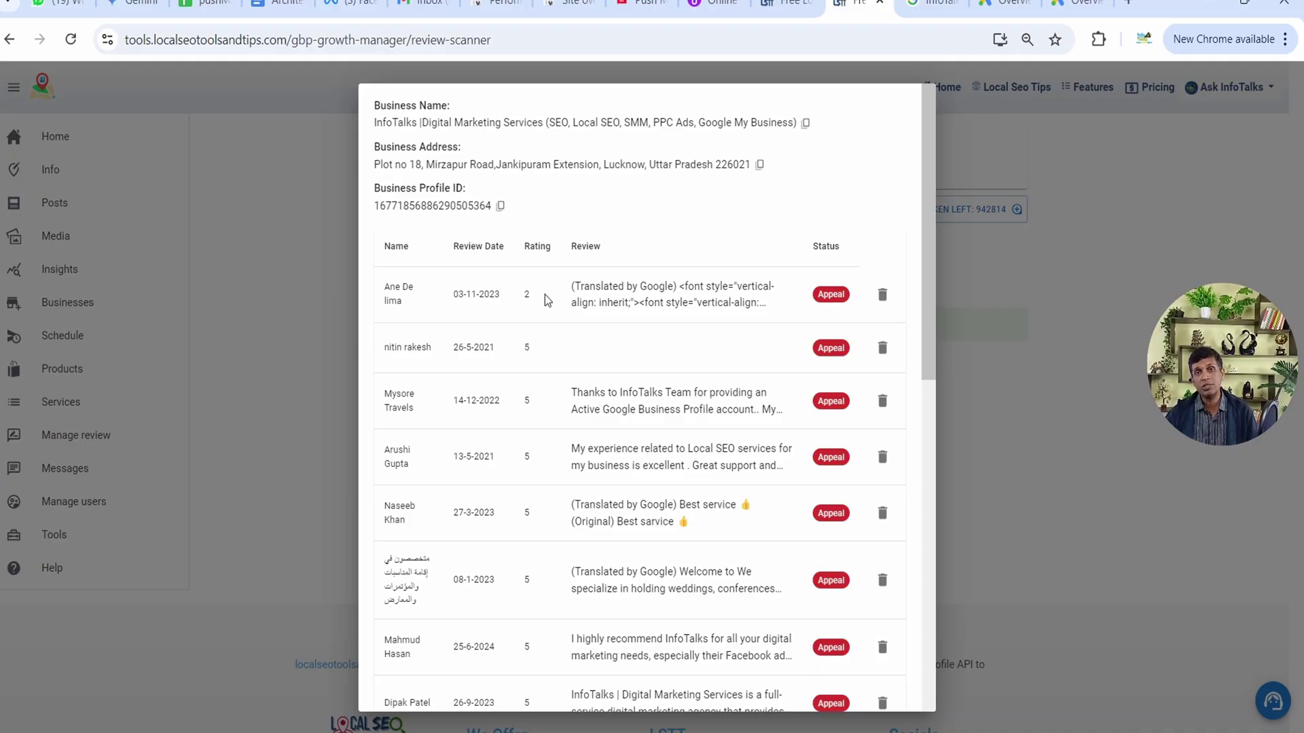
pyautogui.moveTo(578, 285); pyautogui.dragTo(782, 314)
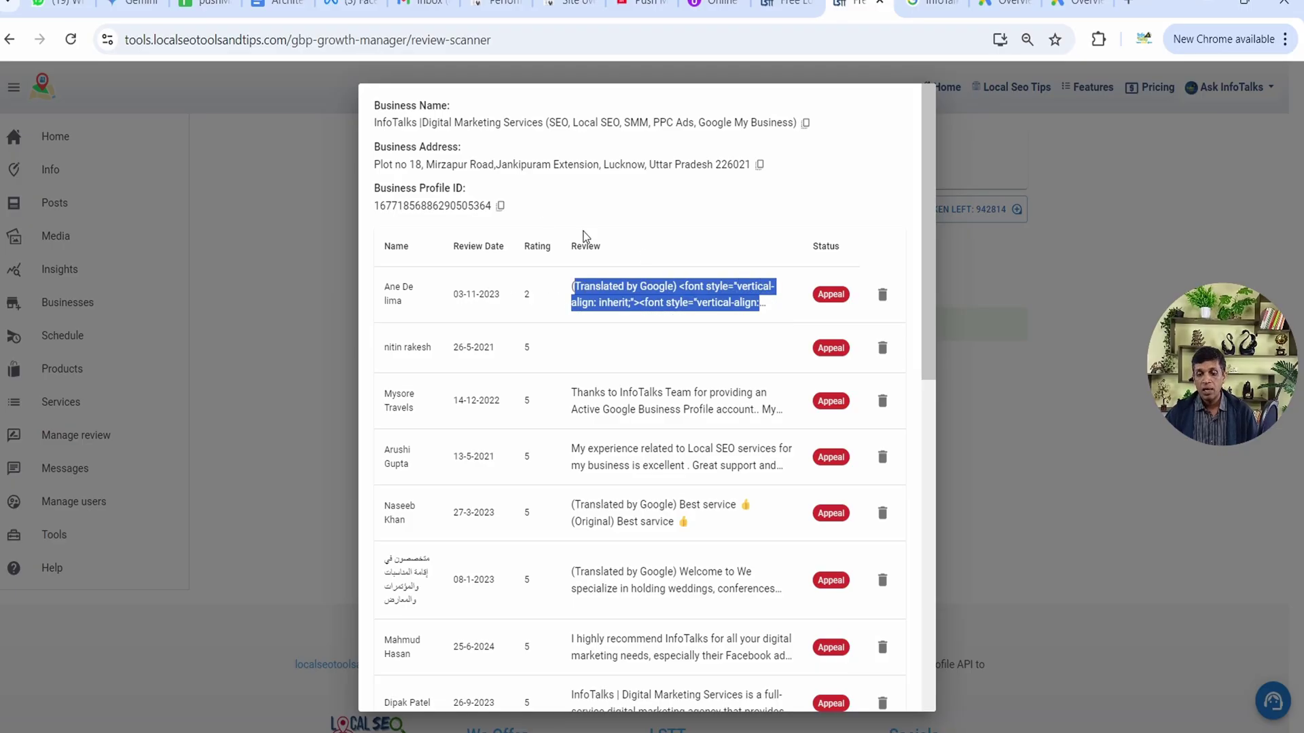
pyautogui.moveTo(375, 122); pyautogui.dragTo(787, 115)
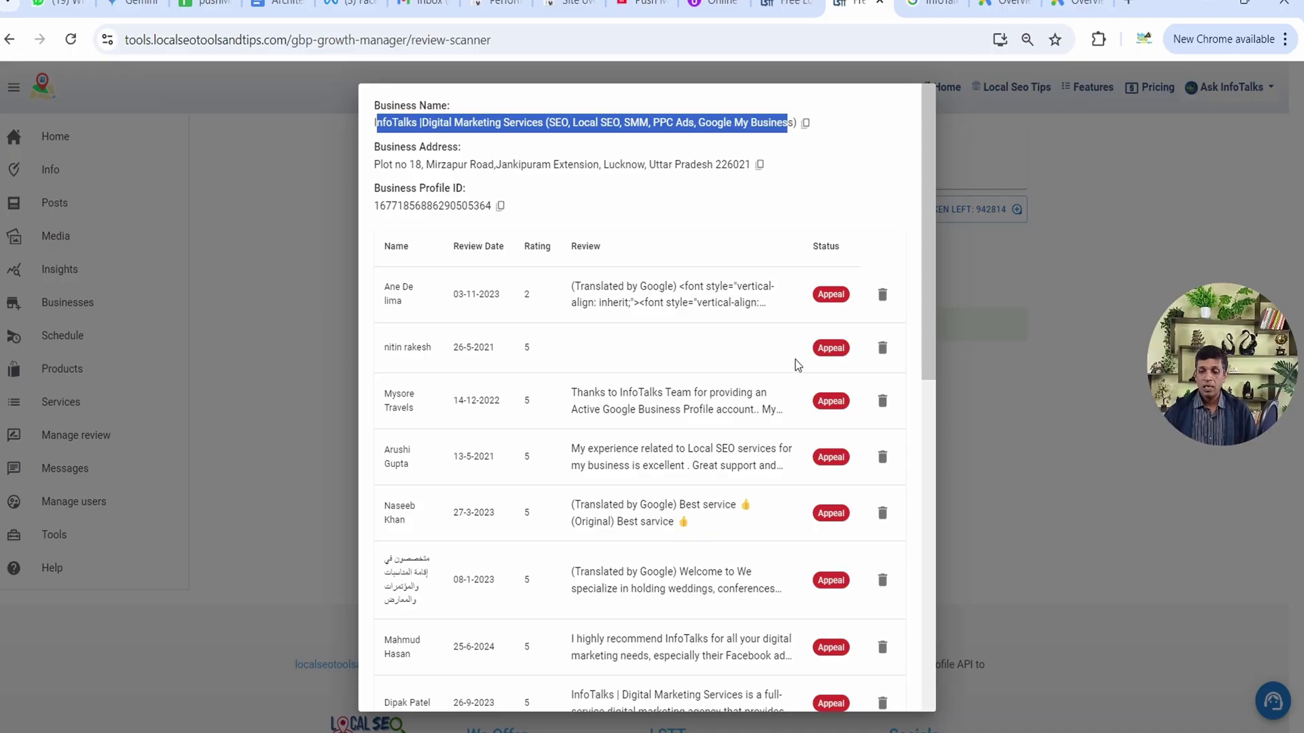
pyautogui.click(261, 446)
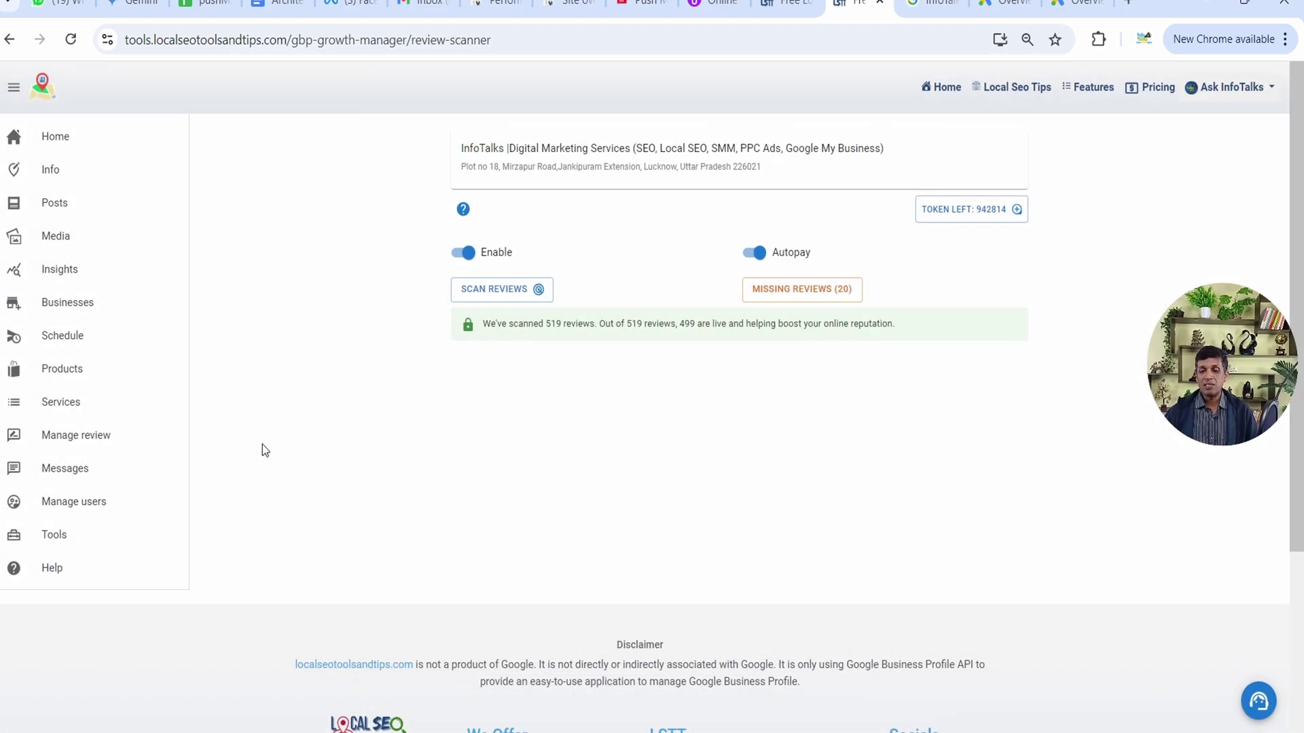
# Open the GBP Site tool and highlight the site's subdomain in its settings.
pyautogui.click(102, 537)
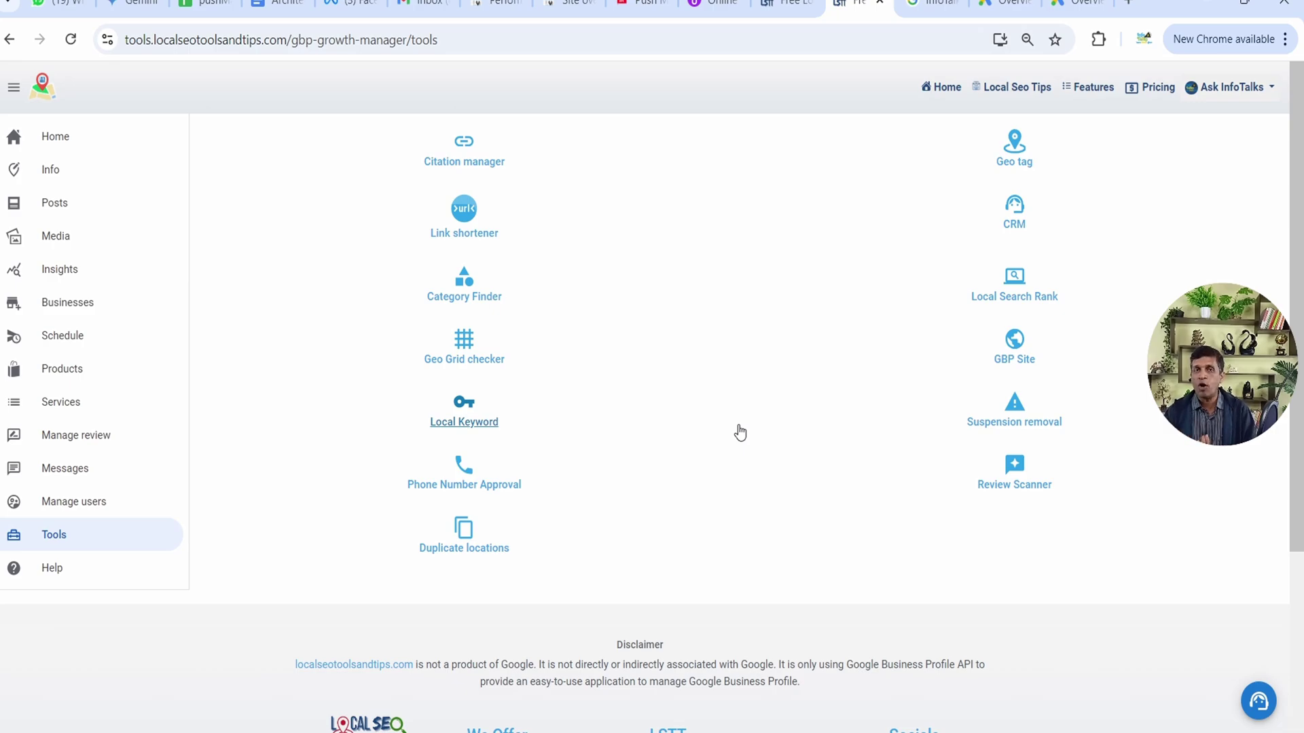
pyautogui.click(1010, 365)
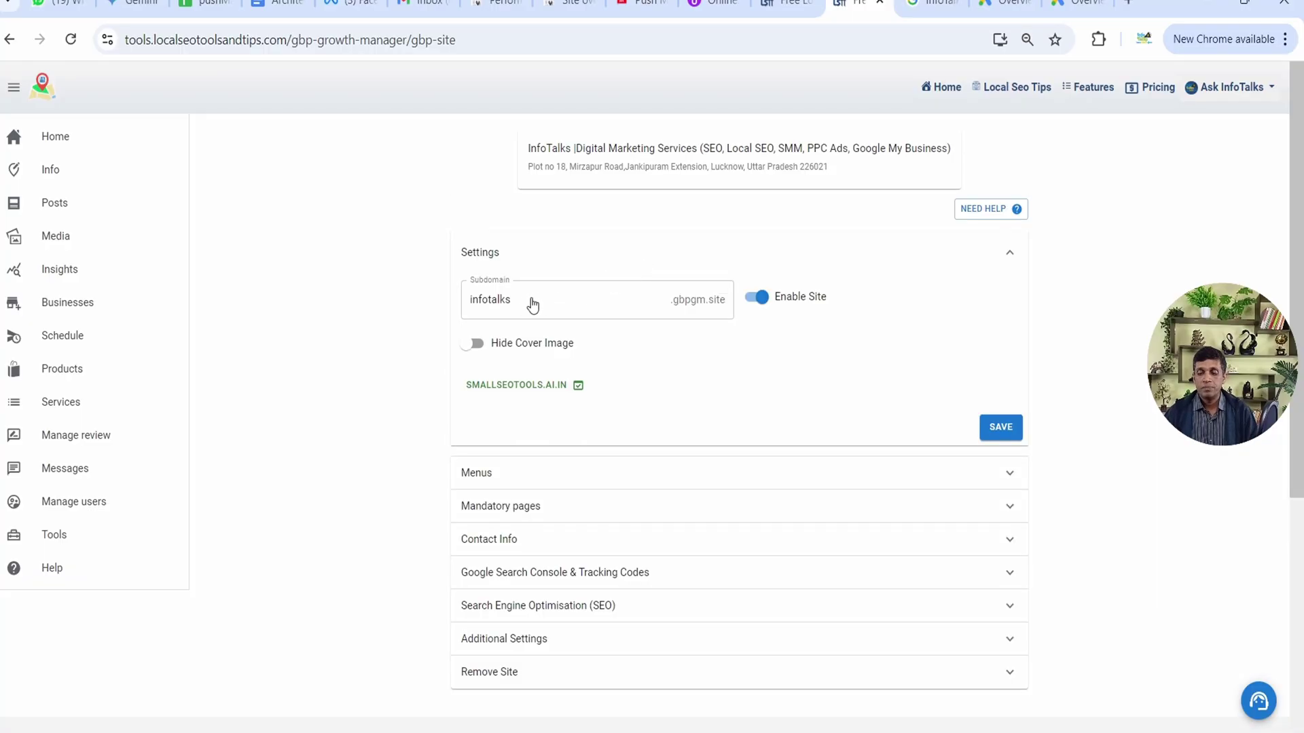
pyautogui.click(499, 299)
pyautogui.doubleClick(499, 299)
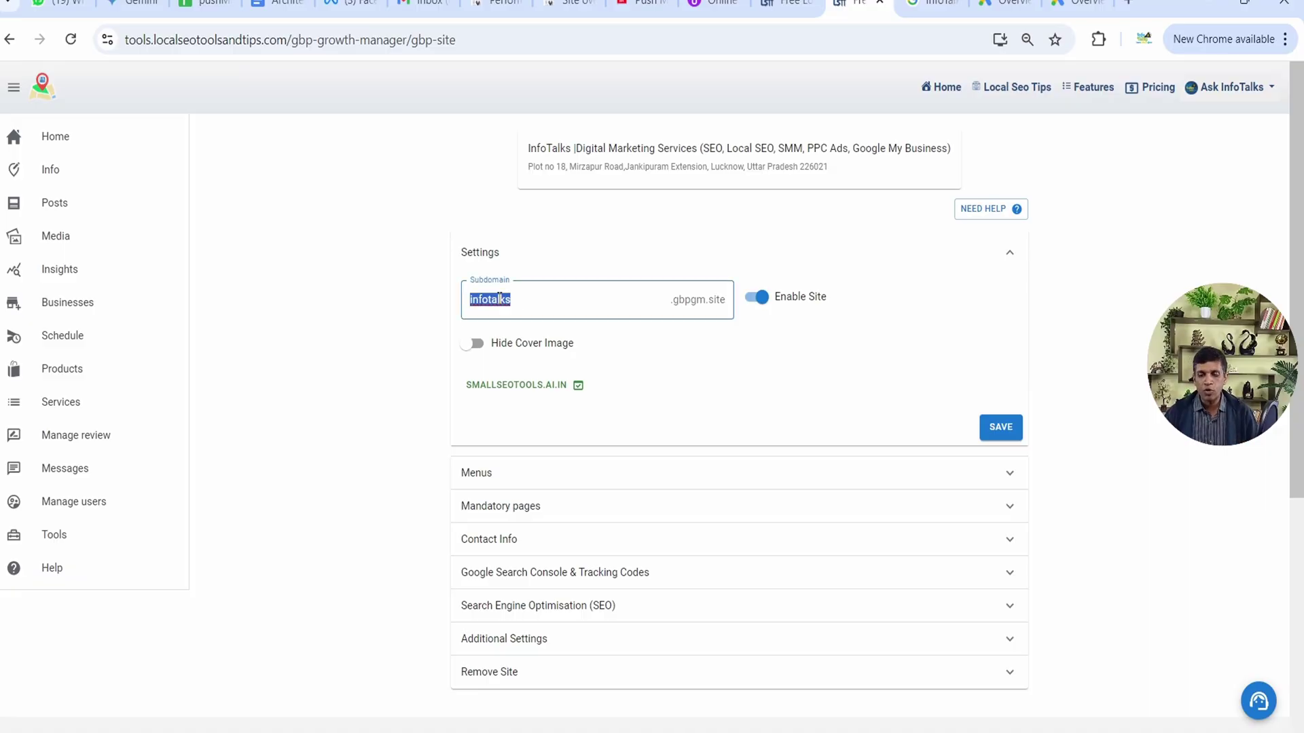
pyautogui.moveTo(676, 299); pyautogui.dragTo(727, 304)
pyautogui.click(727, 303)
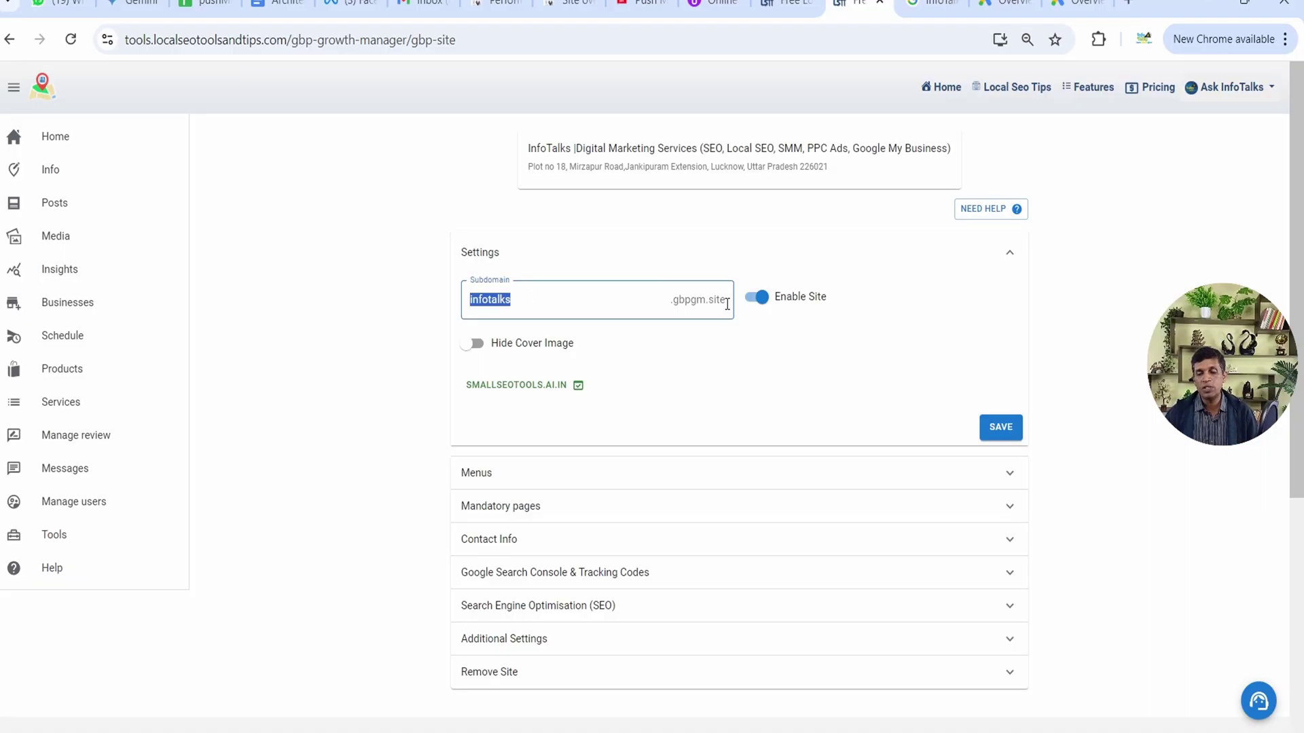
pyautogui.click(780, 345)
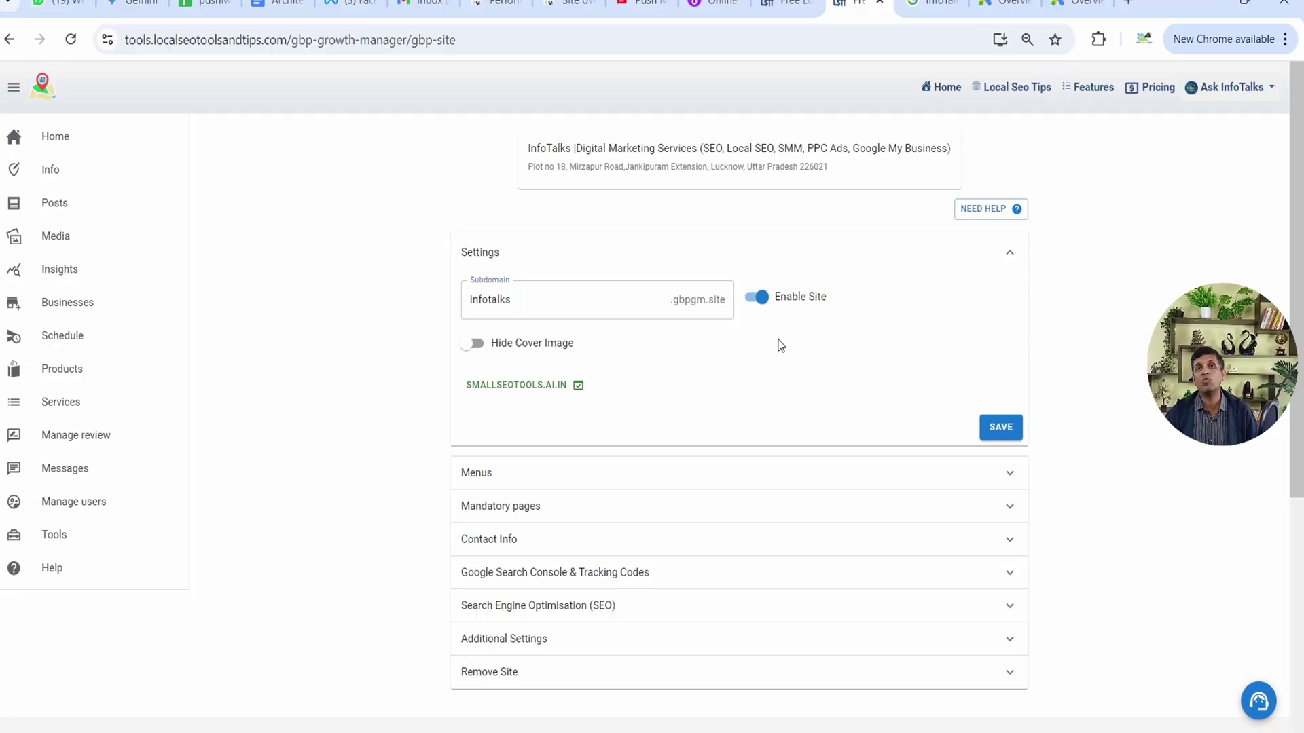